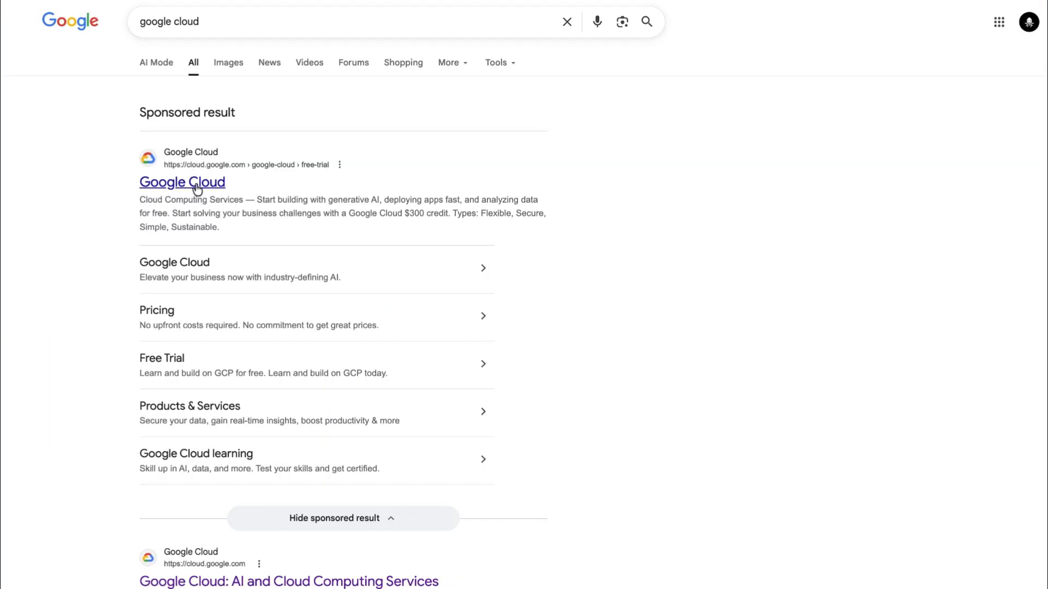
Go to the Google Cloud free-trial page and switch to the other organization account
{"action": "left_click", "coordinate": [197, 187]}
{"action": "left_click", "coordinate": [947, 12]}
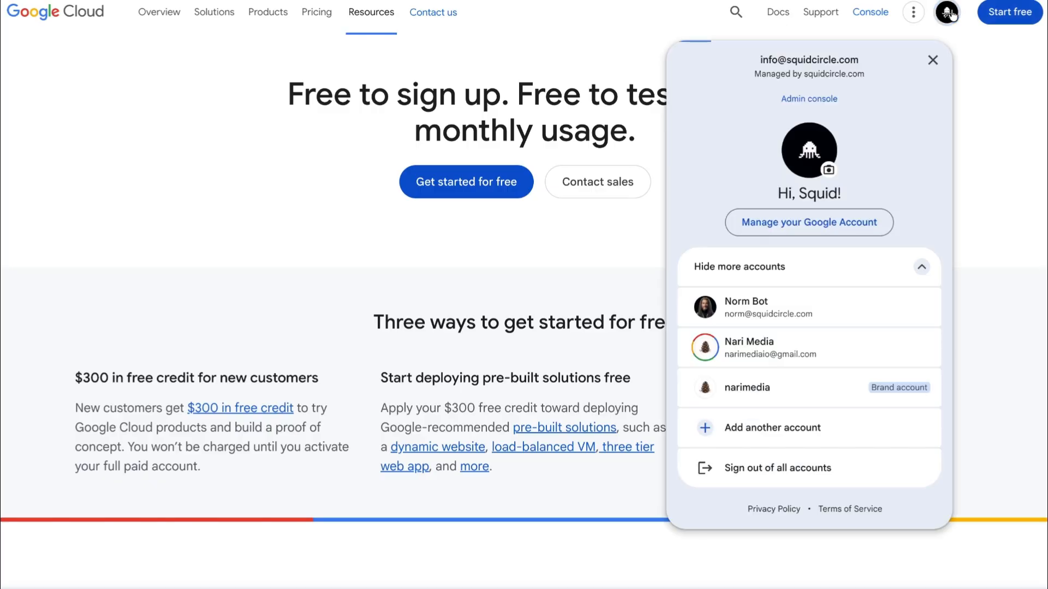
{"action": "left_click", "coordinate": [782, 311]}
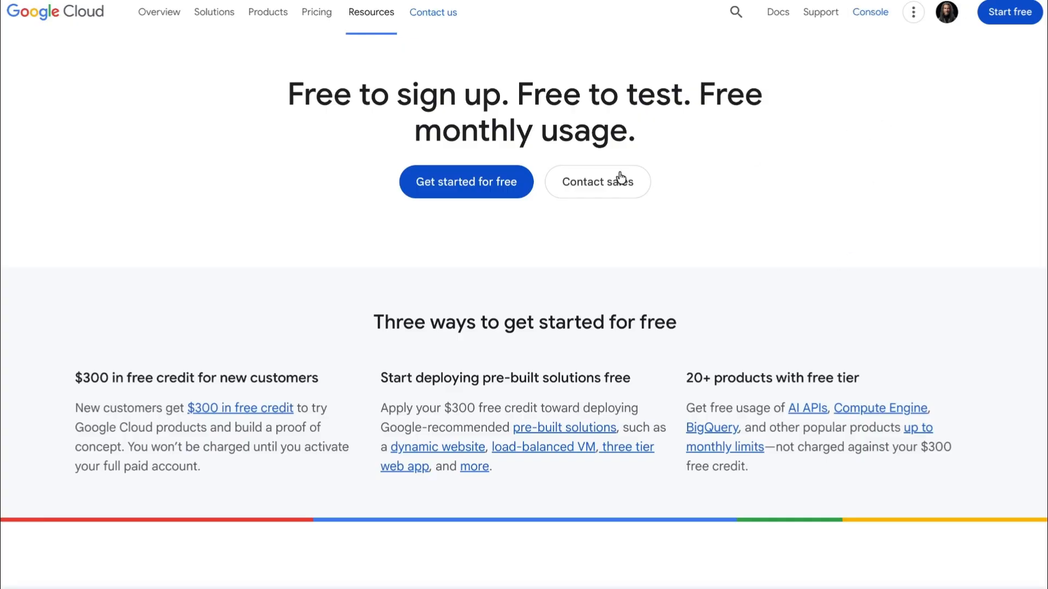
Start the free-trial sign-up and verify the account password
{"action": "left_click", "coordinate": [463, 186]}
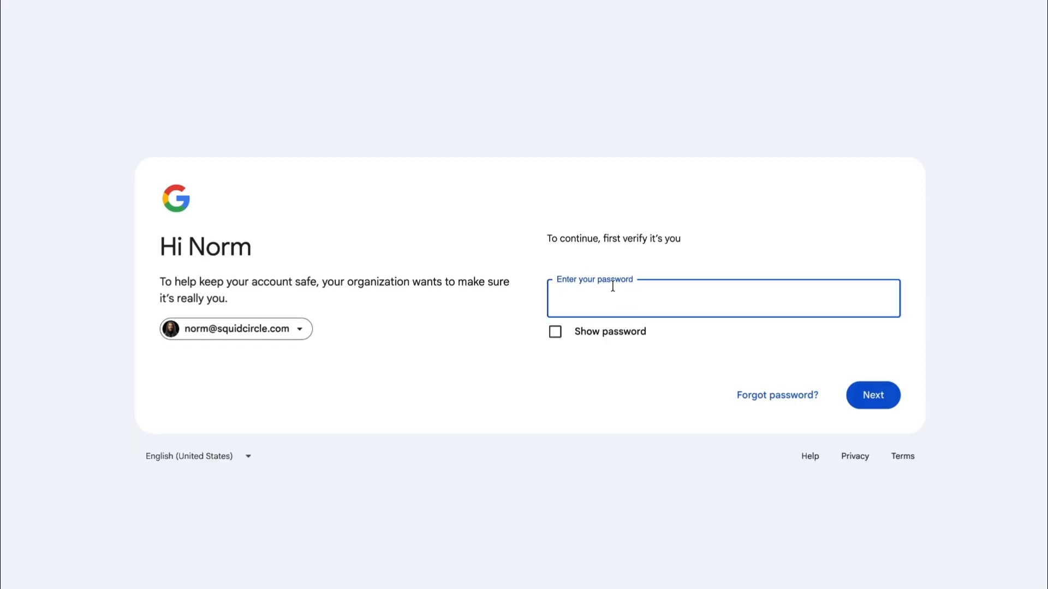
{"action": "key", "text": "ctrl+v"}
{"action": "left_click", "coordinate": [879, 393]}
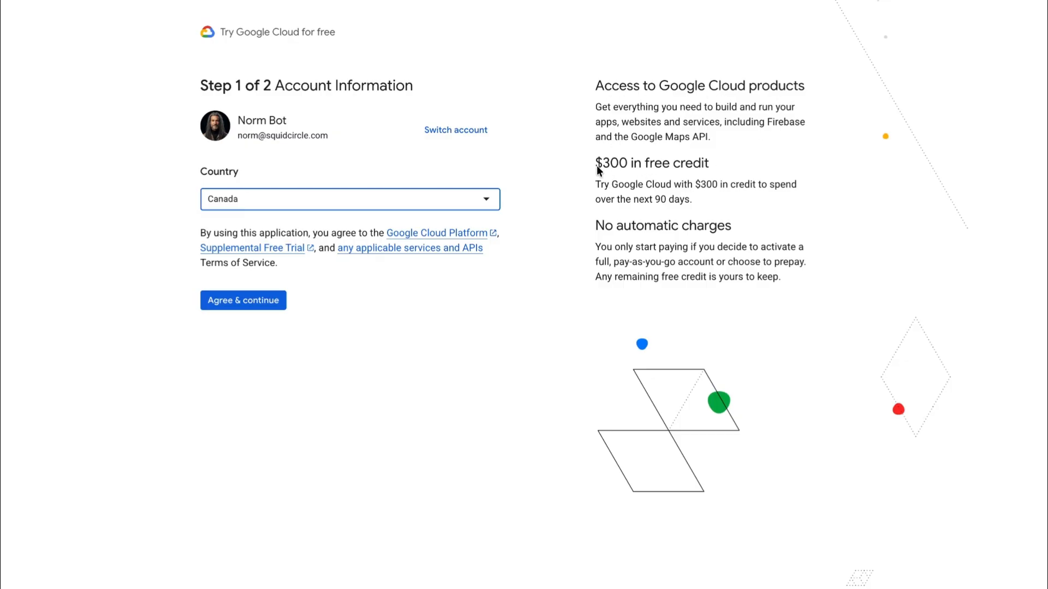
Accept the terms and set the contact profile type to Individual
{"action": "left_click", "coordinate": [254, 304]}
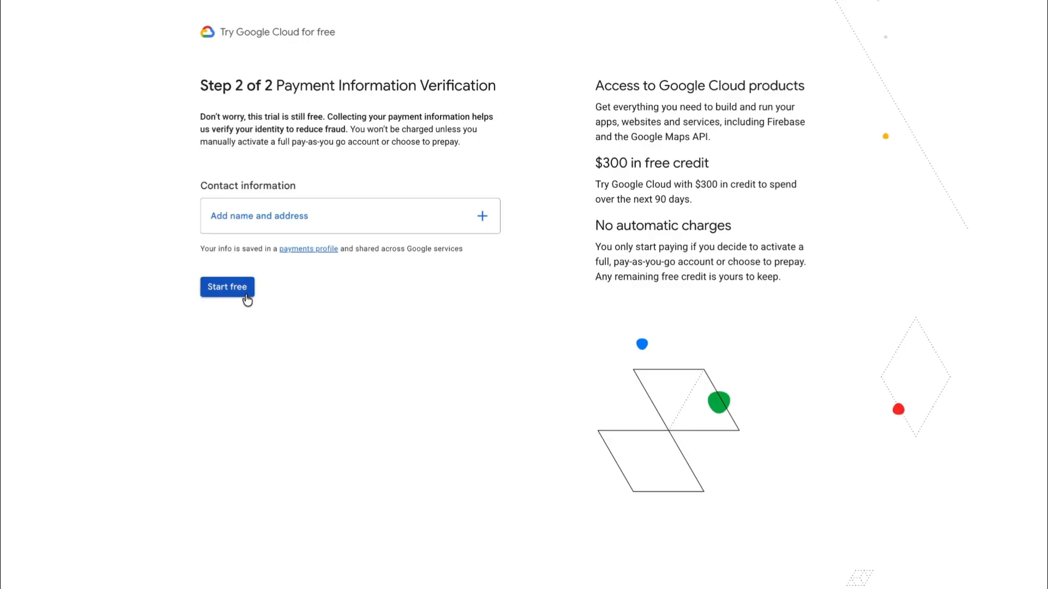
{"action": "left_click", "coordinate": [271, 227]}
{"action": "left_click", "coordinate": [395, 177]}
{"action": "left_click", "coordinate": [392, 253]}
Fill in the contact's street address, city and postal code
{"action": "left_click", "coordinate": [388, 312]}
{"action": "type", "text": "123"}
{"action": "left_click", "coordinate": [391, 438]}
{"action": "type", "text": "Kelowna"}
{"action": "left_click", "coordinate": [407, 484]}
{"action": "left_click", "coordinate": [409, 349]}
{"action": "left_click", "coordinate": [648, 484]}
{"action": "type", "text": "V1Y3E3"}
Save and confirm the address, then start the free trial
{"action": "left_click", "coordinate": [682, 539]}
{"action": "key", "text": "Return"}
{"action": "left_click", "coordinate": [425, 289]}
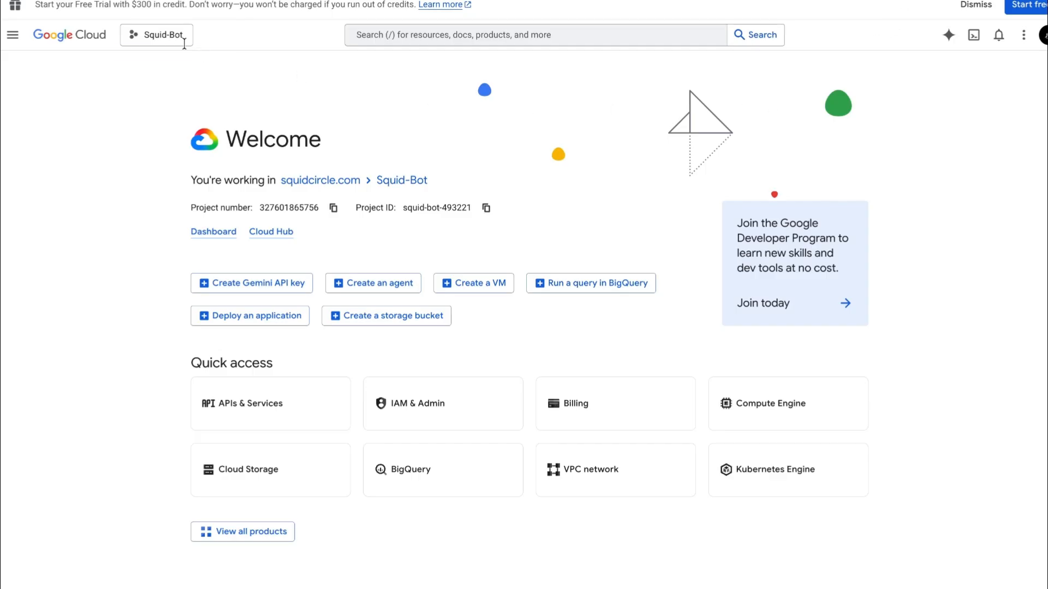
Start a new project and rename it SquidBot-Agent
{"action": "left_click", "coordinate": [168, 43]}
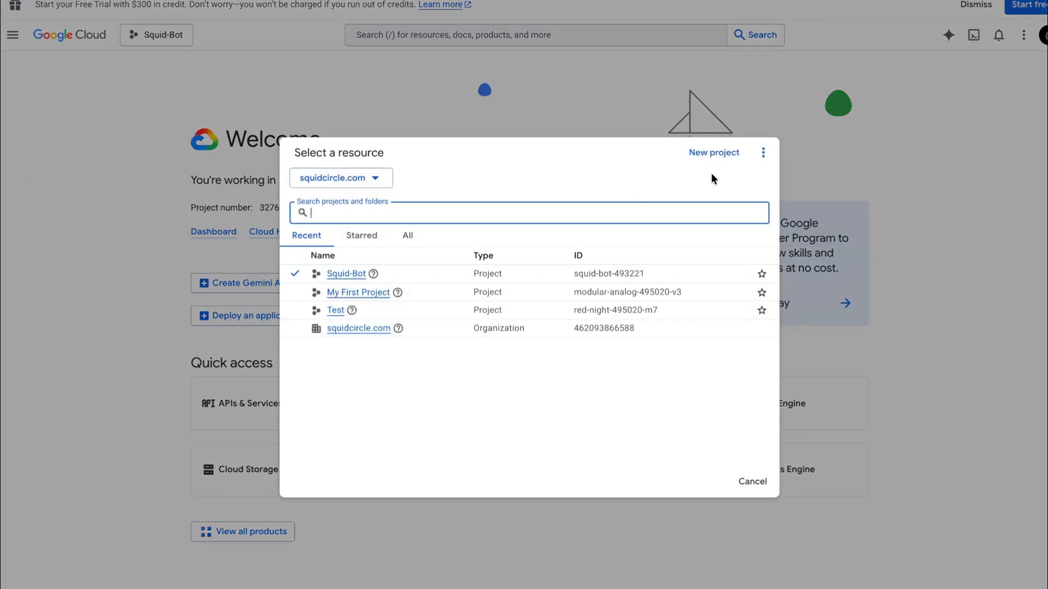
{"action": "left_click", "coordinate": [714, 155]}
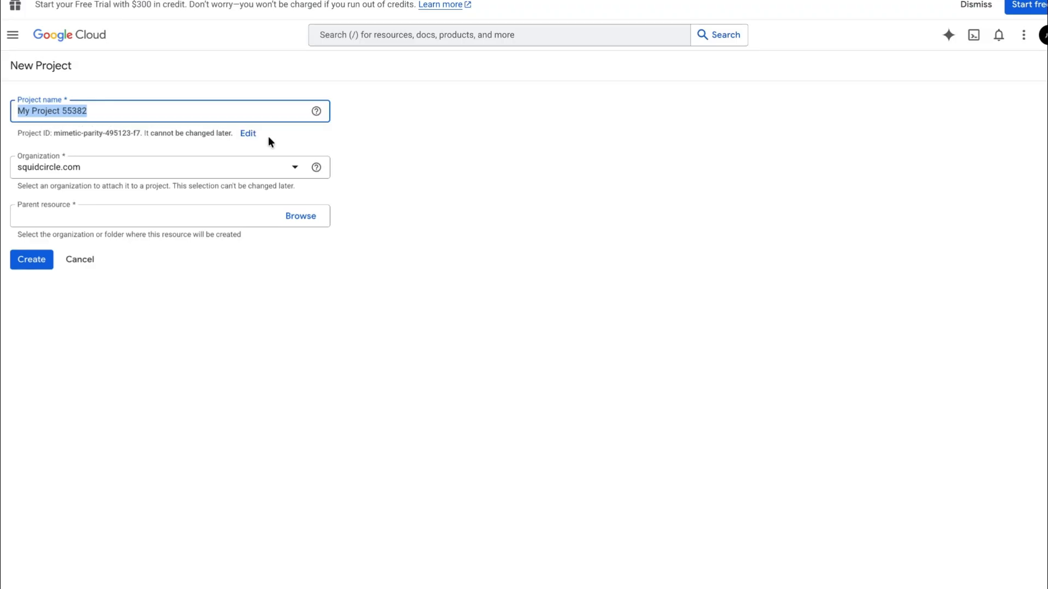
{"action": "left_click", "coordinate": [99, 109]}
{"action": "left_click_drag", "start_coordinate": [99, 109], "coordinate": [10, 108]}
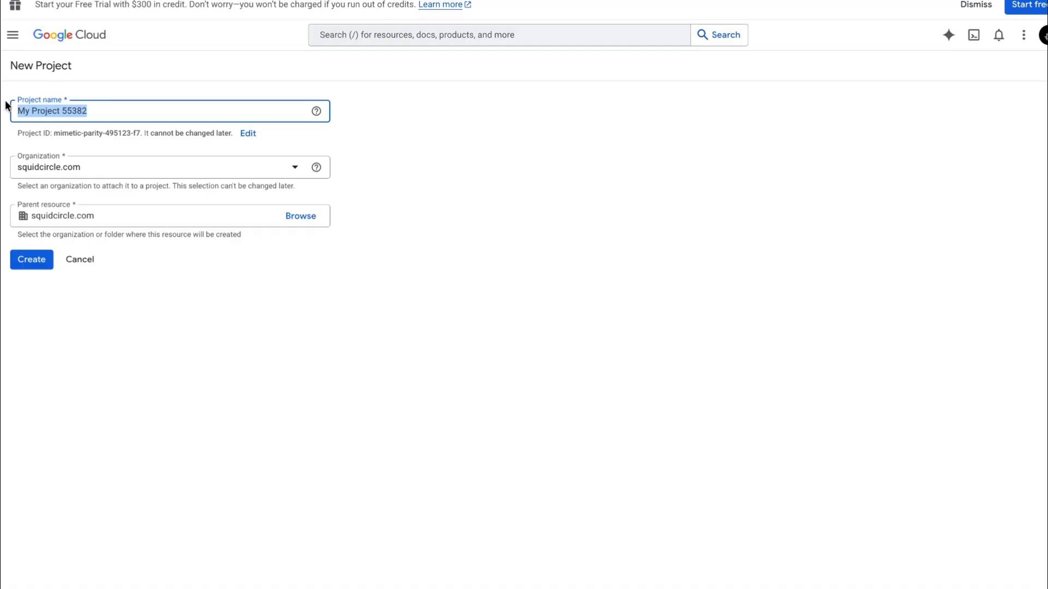
{"action": "type", "text": "SquidBot-Agent"}
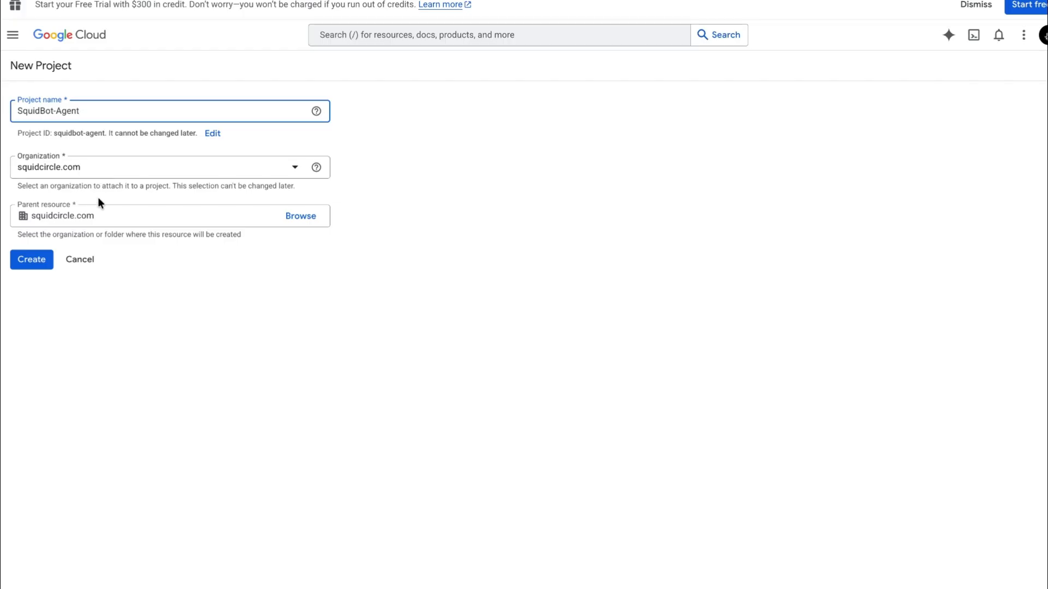
Set squidcircle.com as organization and parent, and create the project
{"action": "left_click", "coordinate": [274, 175]}
{"action": "left_click", "coordinate": [206, 191]}
{"action": "left_click", "coordinate": [114, 212]}
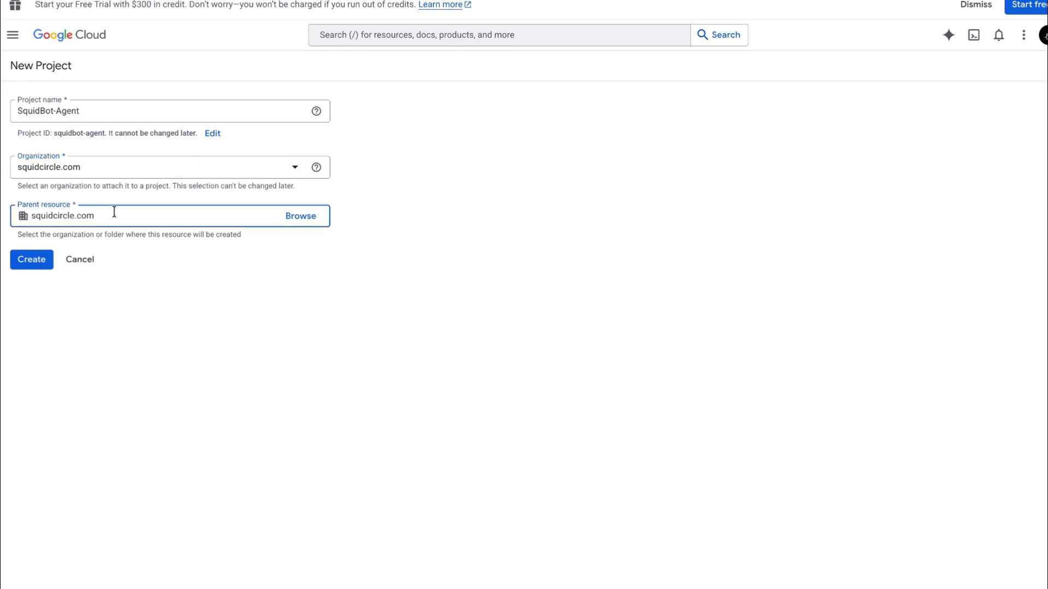
{"action": "left_click", "coordinate": [48, 260]}
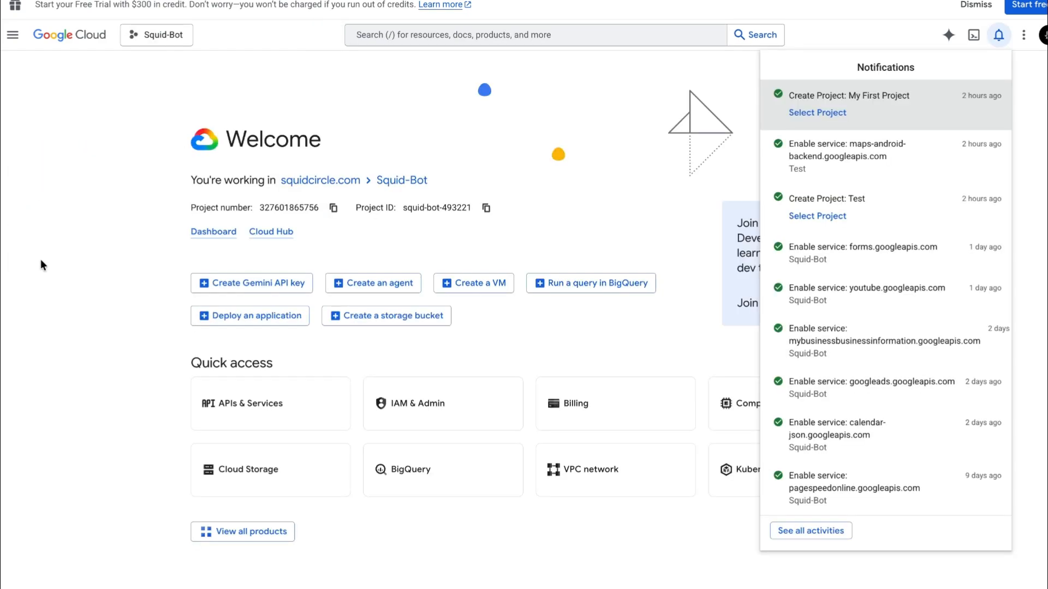
Dismiss the notifications and go to APIs & Services from the navigation menu
{"action": "left_click", "coordinate": [550, 126]}
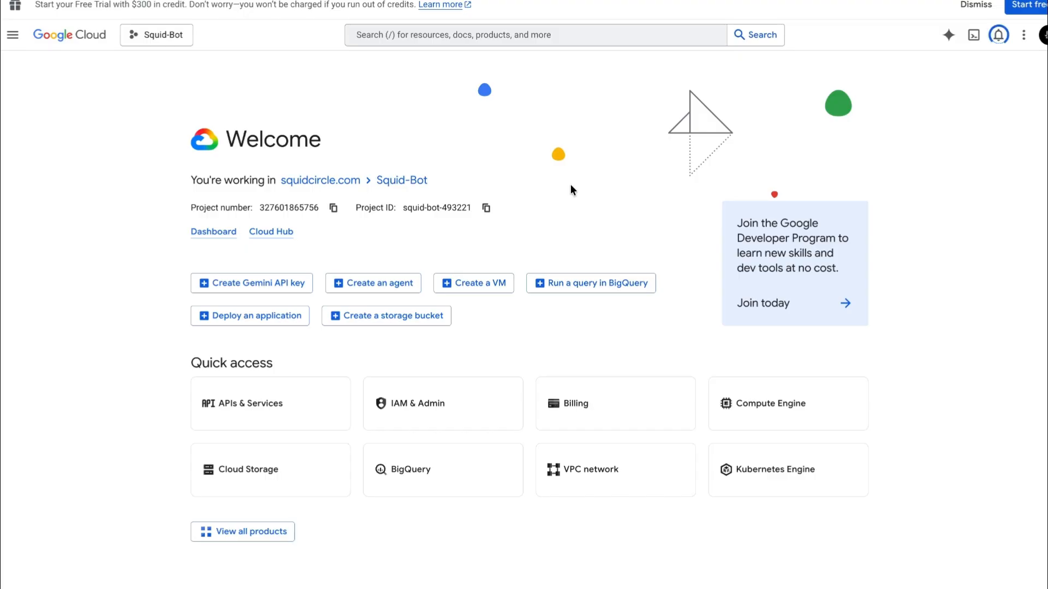
{"action": "left_click", "coordinate": [13, 35]}
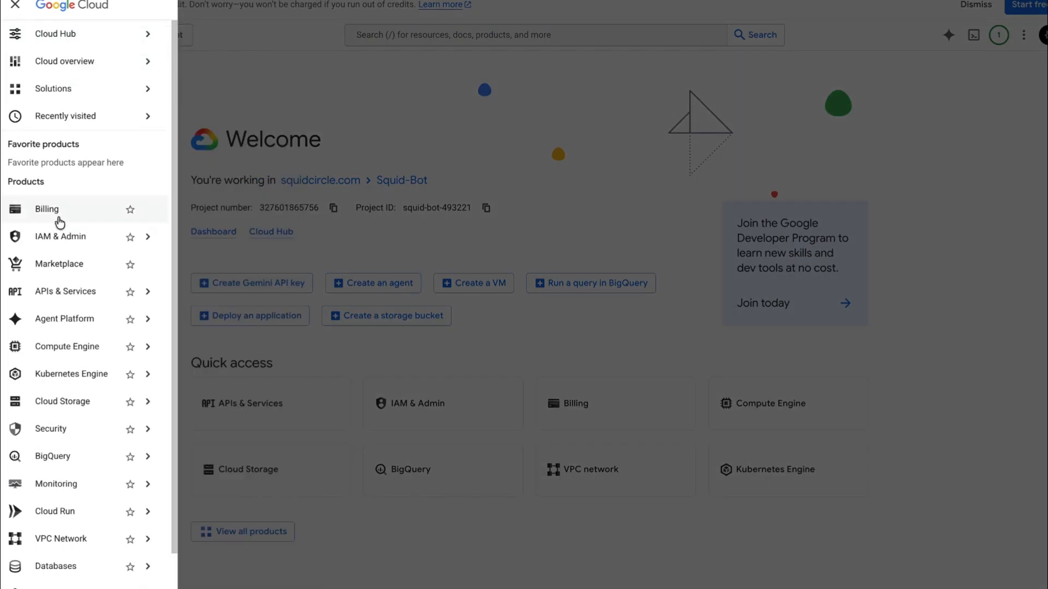
{"action": "mouse_move", "coordinate": [66, 295]}
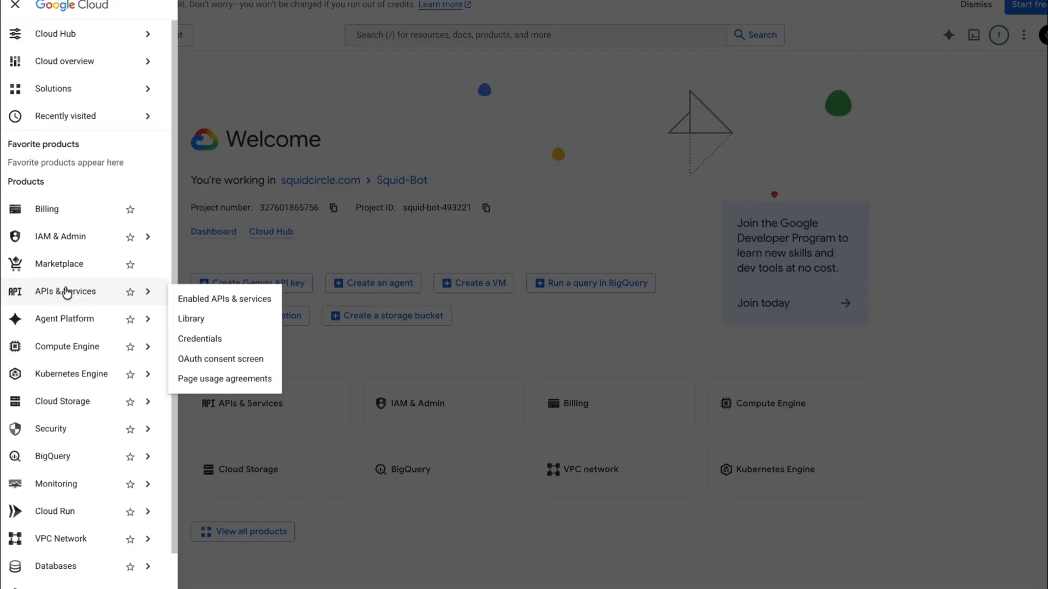
{"action": "left_click", "coordinate": [67, 293]}
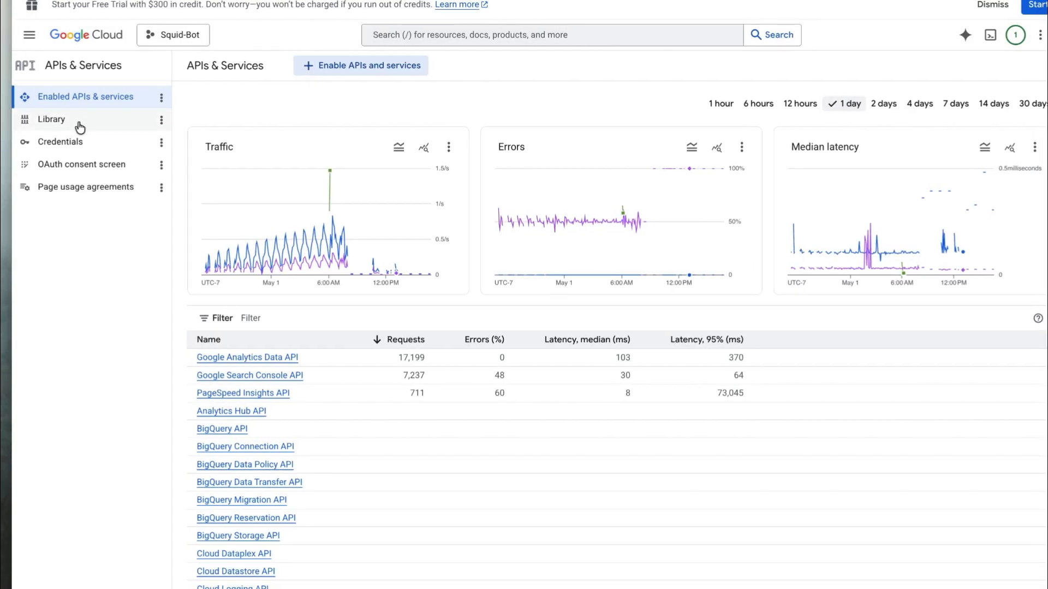
Search the API Library for Google Calendar and view its already-enabled API page
{"action": "left_click", "coordinate": [338, 68]}
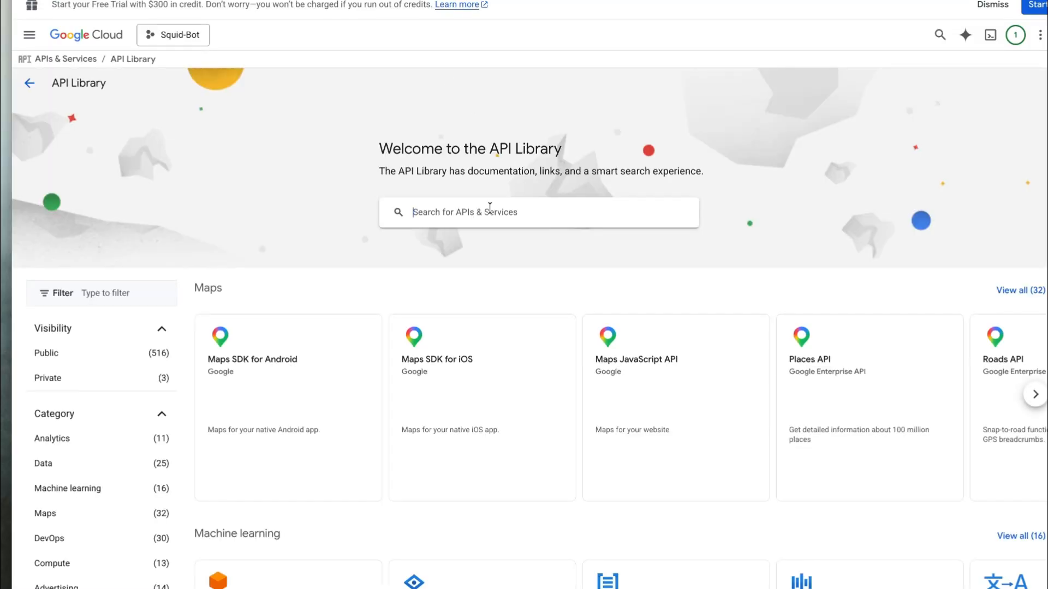
{"action": "left_click", "coordinate": [489, 211]}
{"action": "type", "text": "Google Calander"}
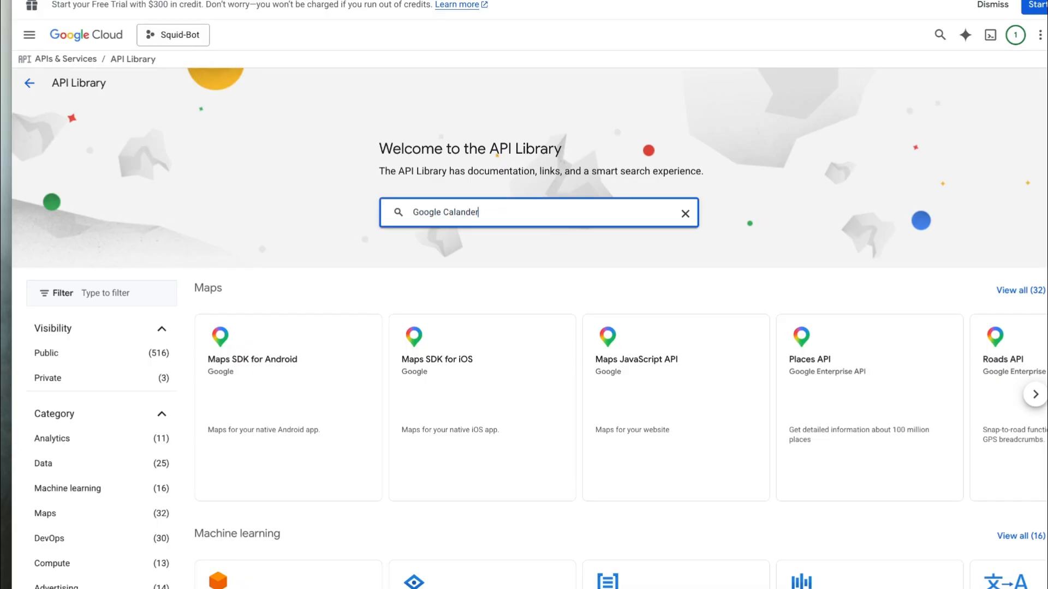
{"action": "key", "text": "Return"}
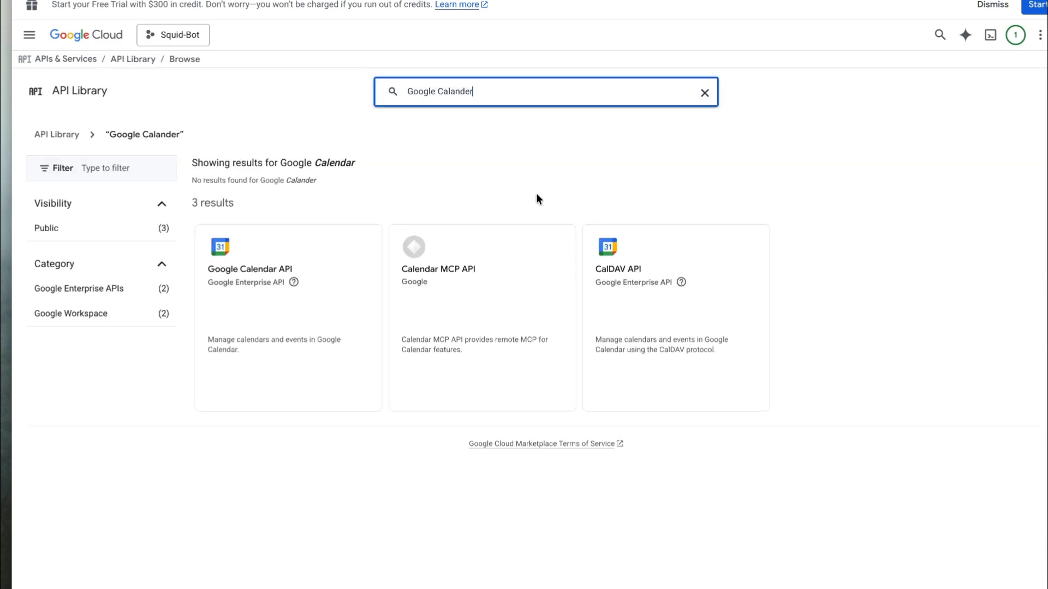
{"action": "left_click", "coordinate": [273, 262]}
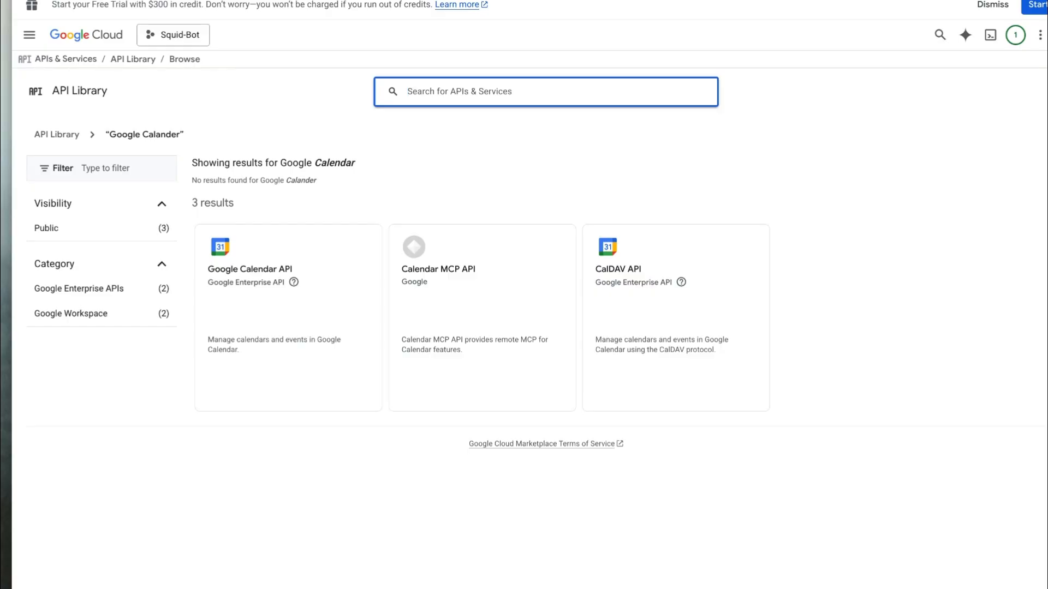
Search the API Library for 'documents' and enable the Google Docs API
{"action": "type", "text": "doc"}
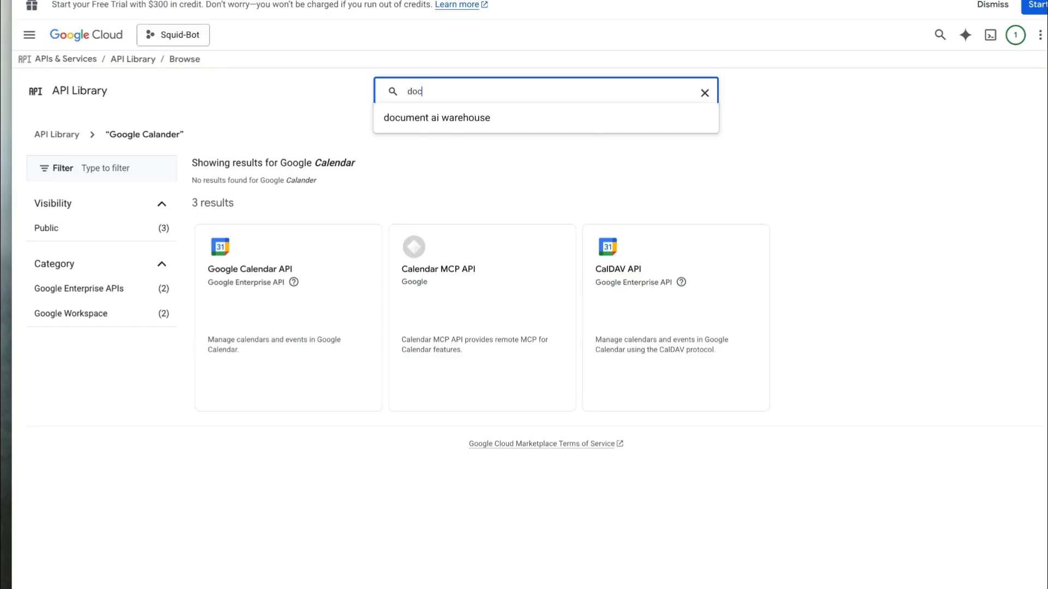
{"action": "type", "text": "uments"}
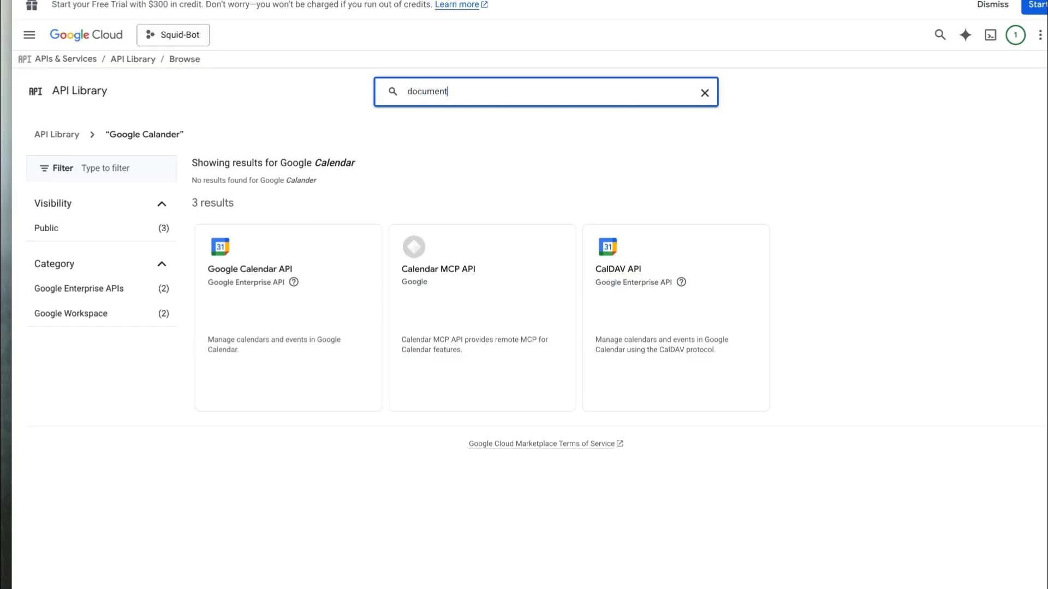
{"action": "key", "text": "Return"}
{"action": "left_click", "coordinate": [262, 230]}
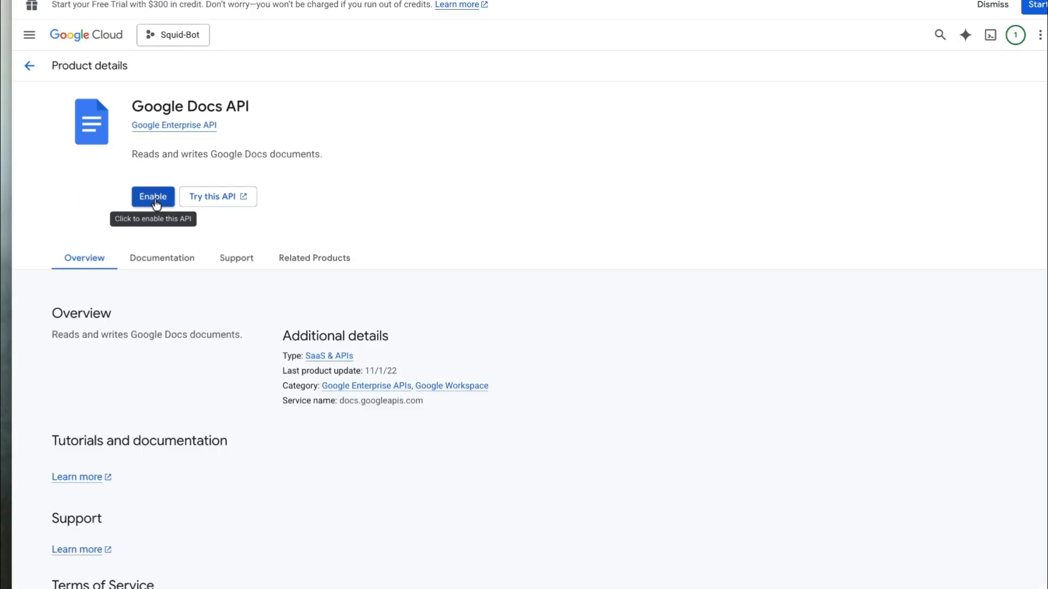
{"action": "left_click", "coordinate": [155, 202]}
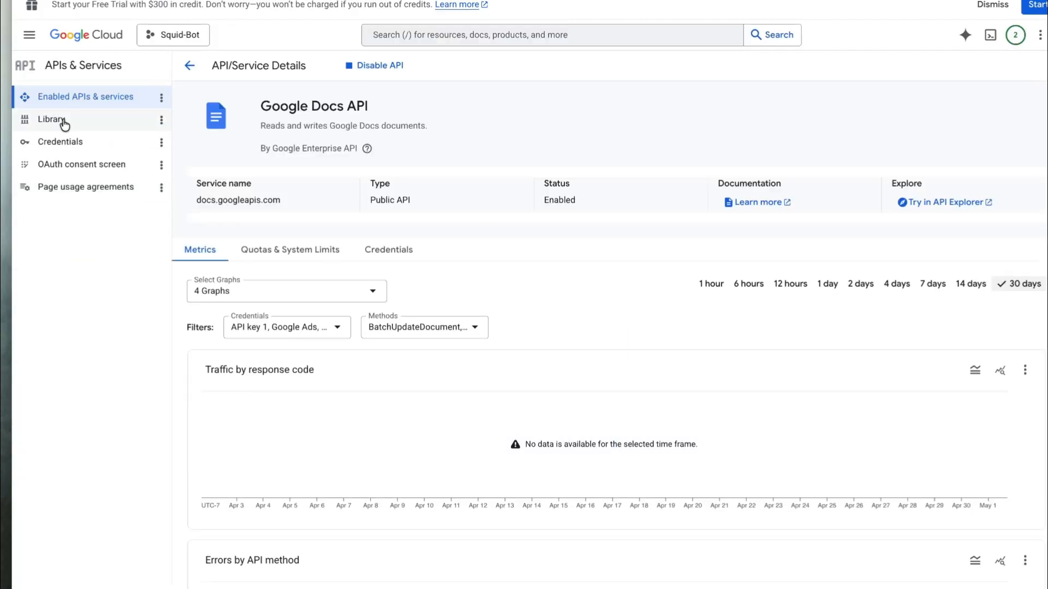
{"action": "left_click", "coordinate": [63, 121]}
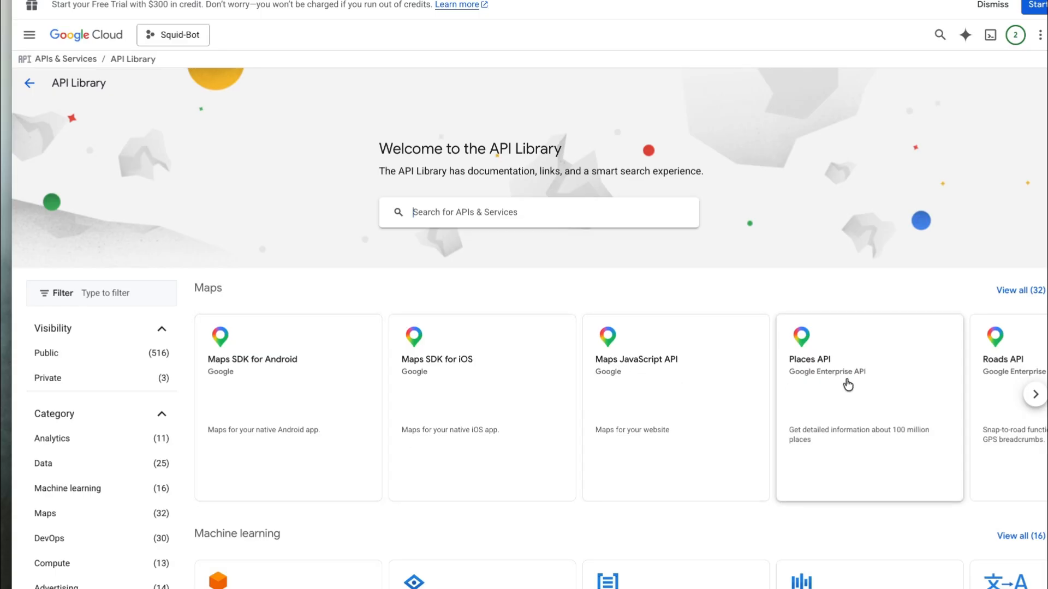
Check that the Google Calendar API shows as already enabled
{"action": "scroll", "coordinate": [847, 385], "scroll_direction": "down", "scroll_amount": 7}
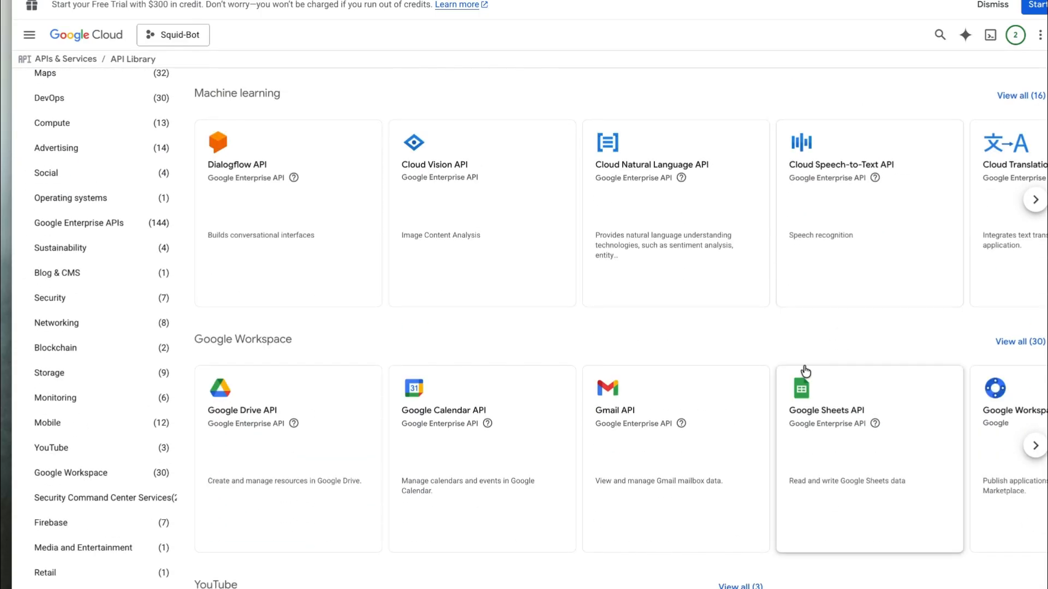
{"action": "scroll", "coordinate": [764, 365], "scroll_direction": "down", "scroll_amount": 2}
{"action": "left_click", "coordinate": [472, 354]}
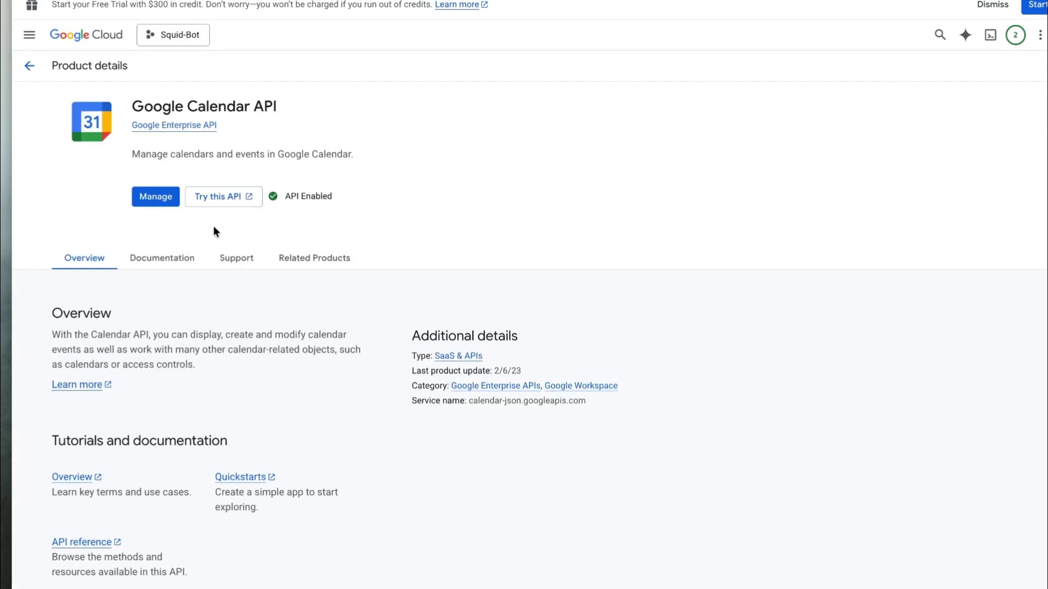
{"action": "left_click", "coordinate": [29, 65]}
Confirm the Gmail API is already enabled, then go to the Google Sheets API page
{"action": "scroll", "coordinate": [357, 359], "scroll_direction": "down", "scroll_amount": 5}
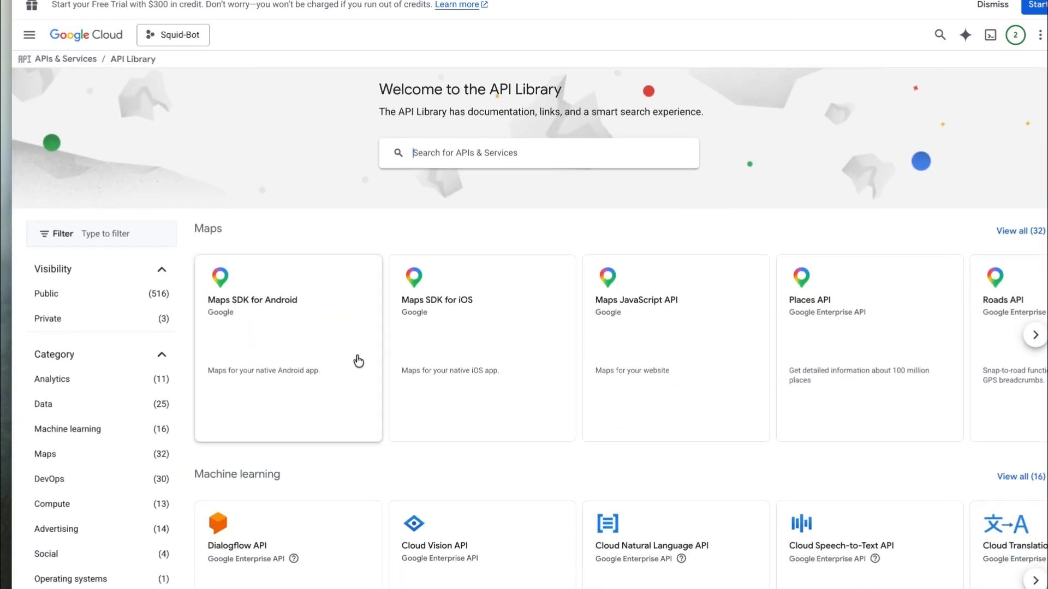
{"action": "scroll", "coordinate": [415, 357], "scroll_direction": "down", "scroll_amount": 4}
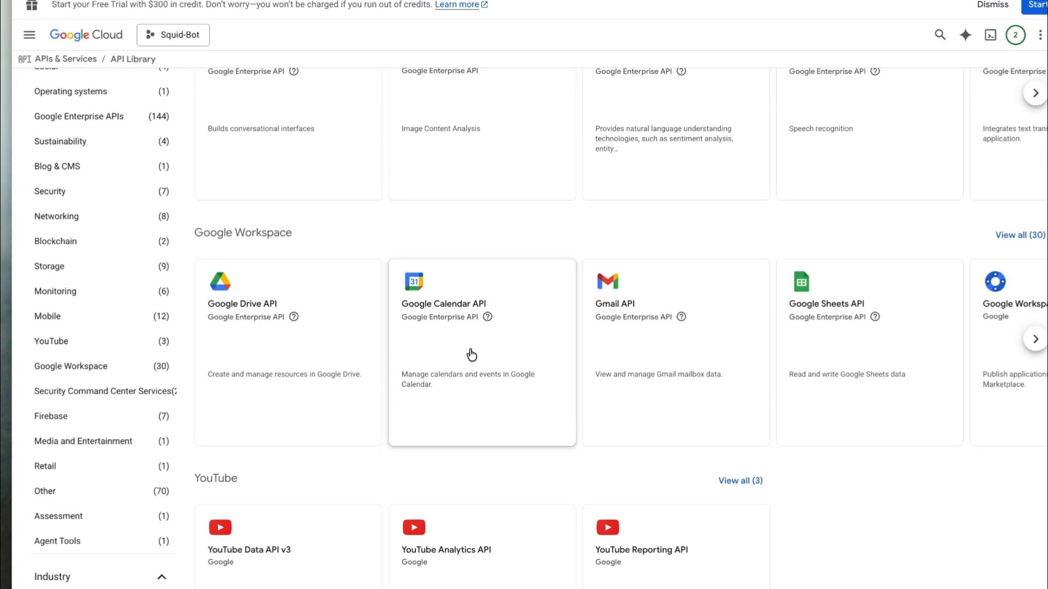
{"action": "left_click", "coordinate": [666, 307]}
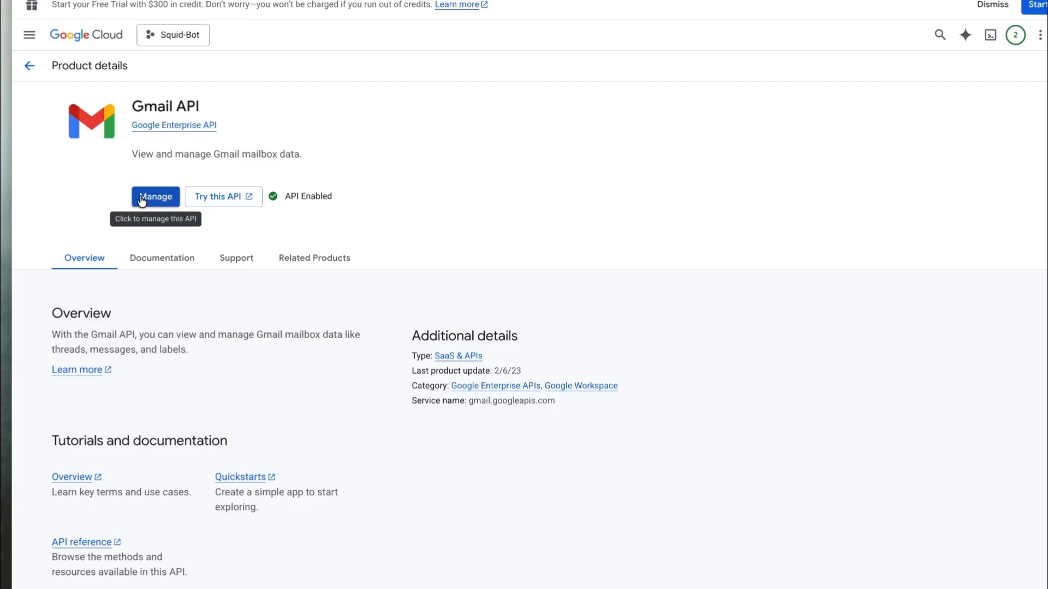
{"action": "left_click", "coordinate": [28, 67]}
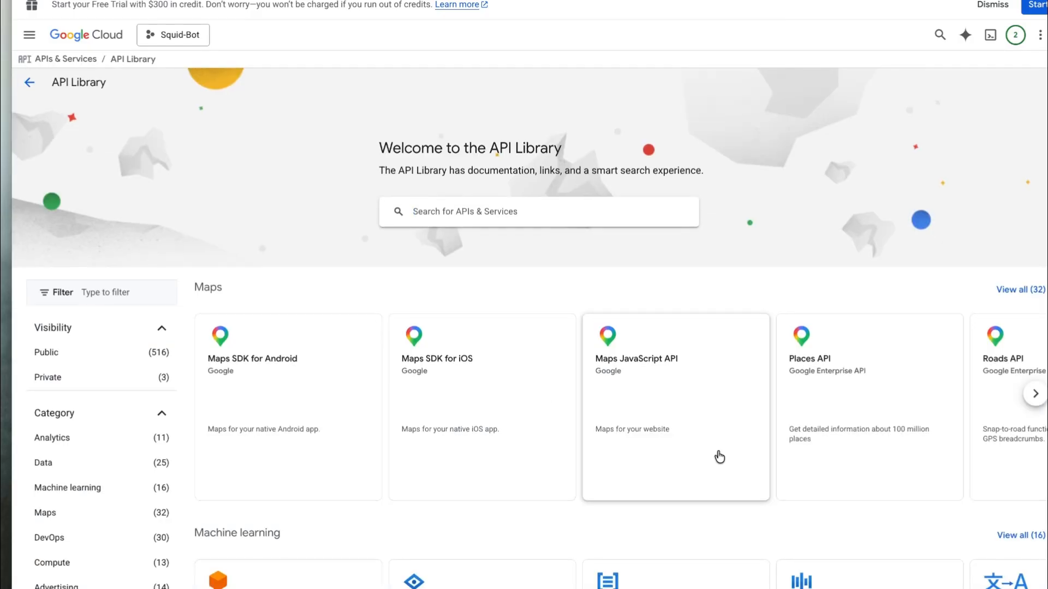
{"action": "scroll", "coordinate": [721, 447], "scroll_direction": "down", "scroll_amount": 9}
{"action": "left_click", "coordinate": [817, 354]}
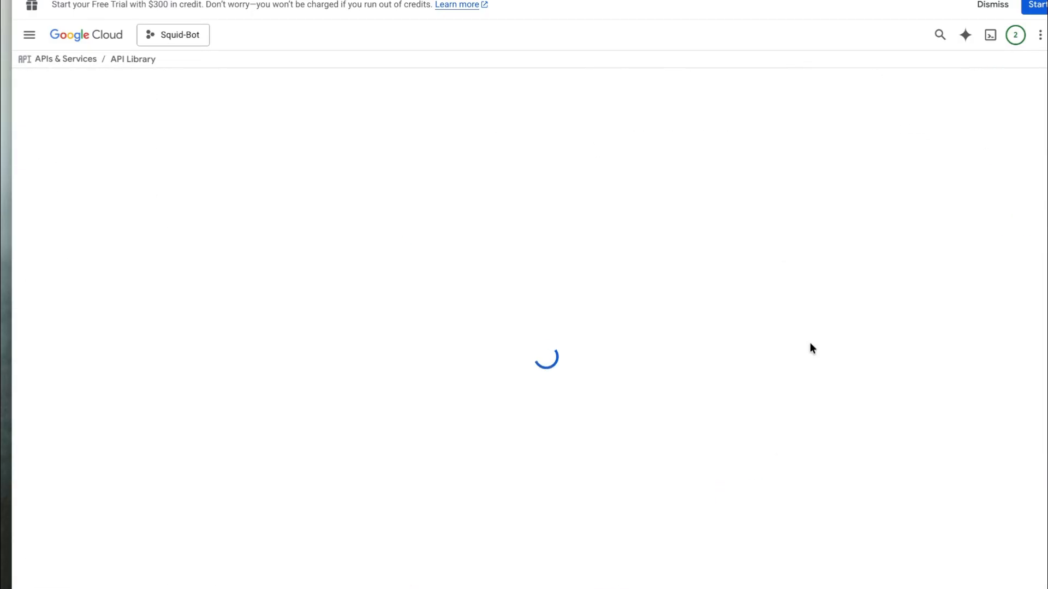
Enable the Google Sheets API, then find the Google People API via a 'people' search and enable it
{"action": "left_click", "coordinate": [153, 197]}
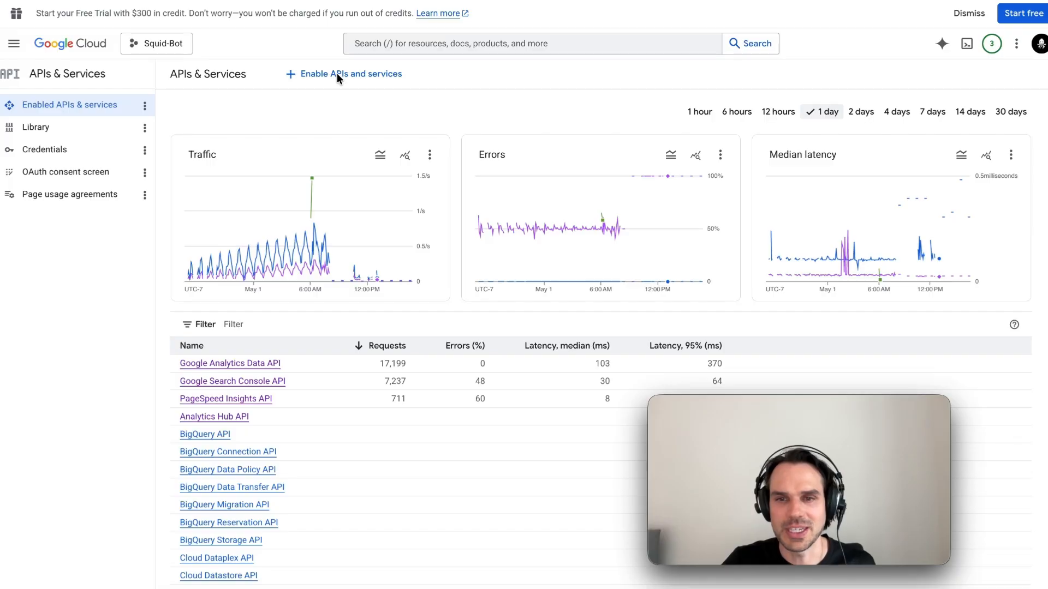
{"action": "left_click", "coordinate": [338, 74]}
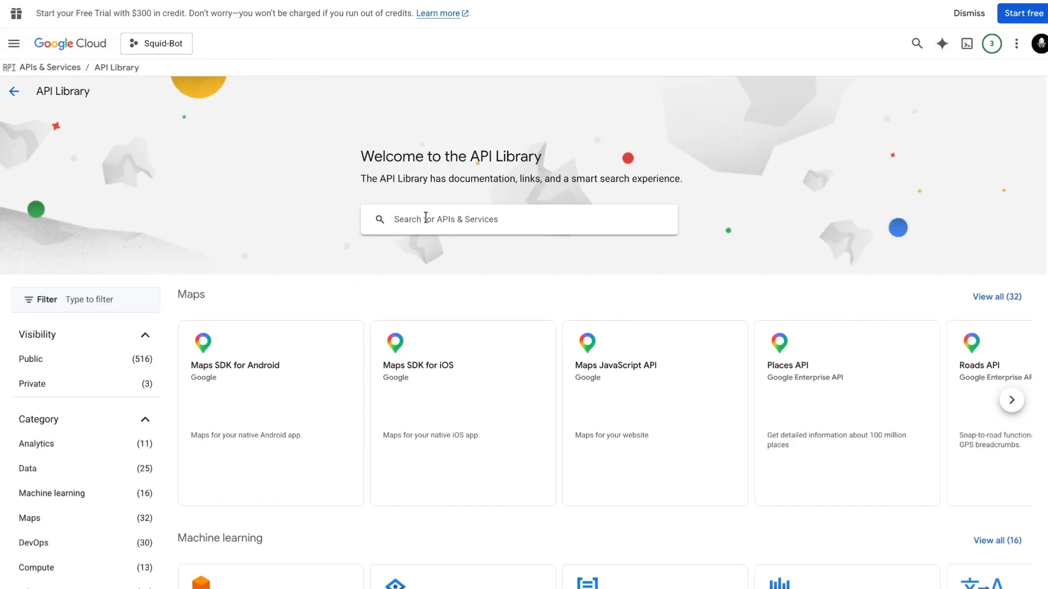
{"action": "left_click", "coordinate": [425, 218]}
{"action": "type", "text": "p"}
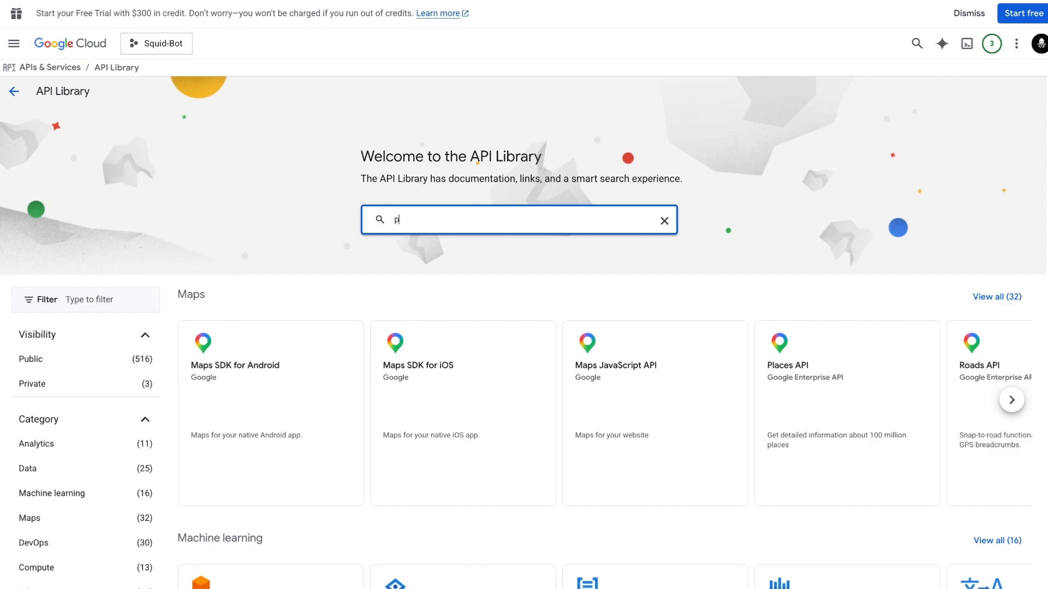
{"action": "type", "text": "eople"}
{"action": "key", "text": "Return"}
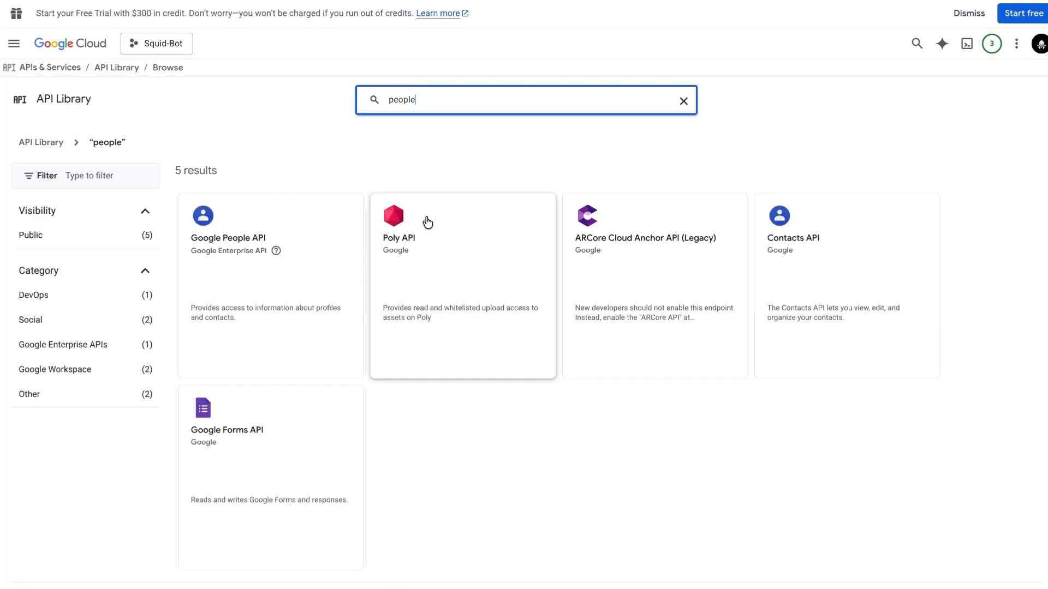
{"action": "left_click", "coordinate": [290, 229]}
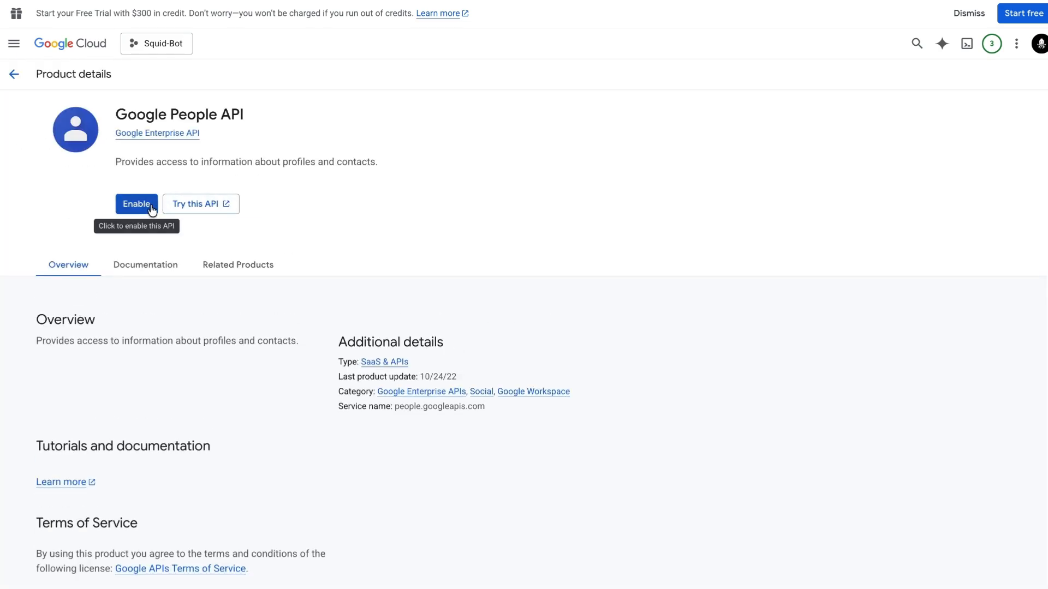
{"action": "left_click", "coordinate": [130, 209]}
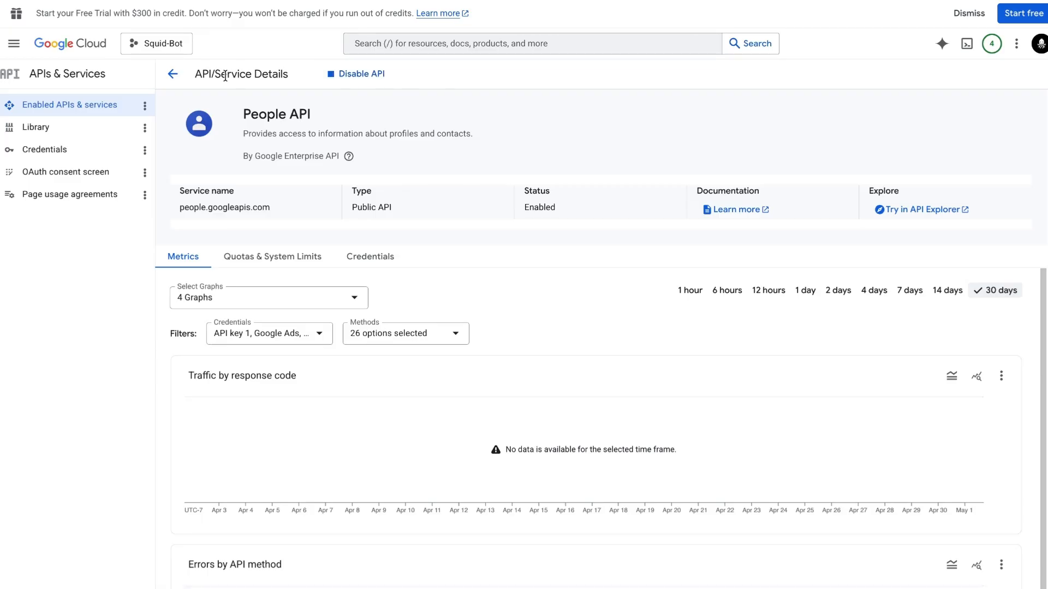
{"action": "left_click", "coordinate": [64, 109]}
Search 'Bus' and check the My Business Business Information API is already enabled
{"action": "left_click", "coordinate": [327, 76]}
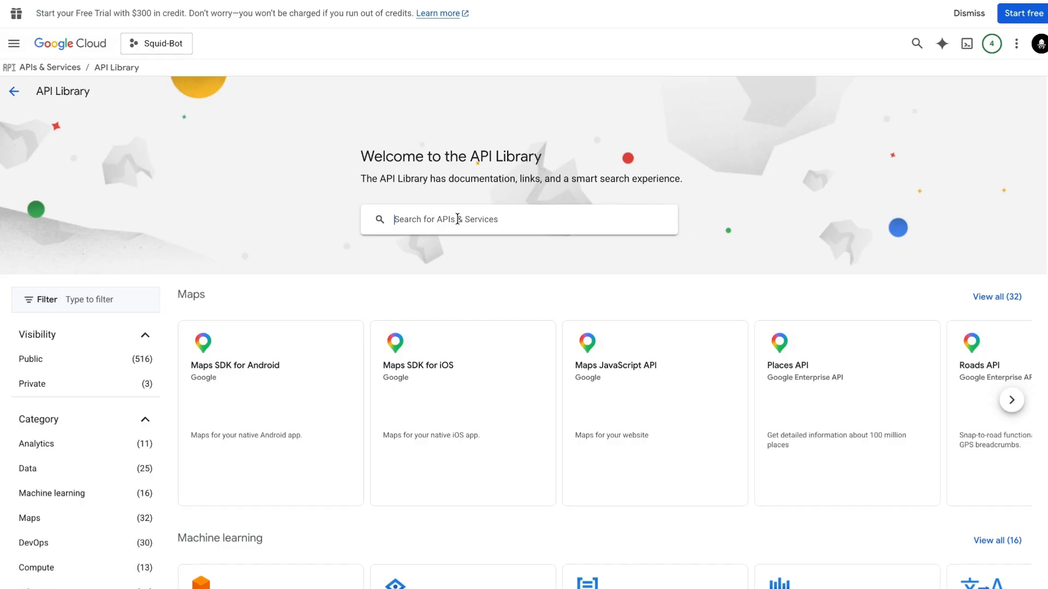
{"action": "left_click", "coordinate": [457, 219]}
{"action": "type", "text": "Business"}
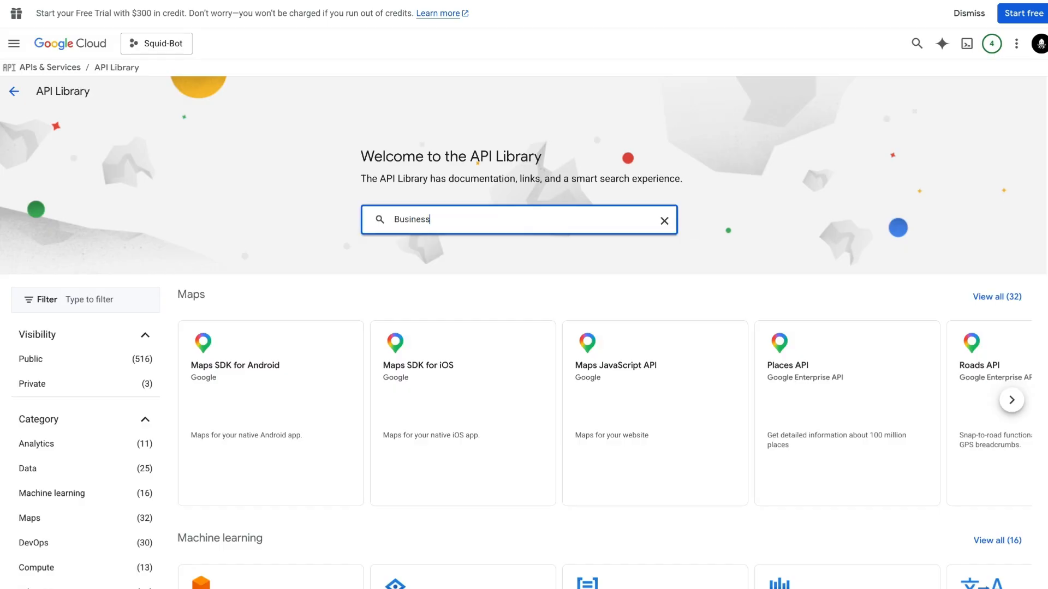
{"action": "key", "text": "Return"}
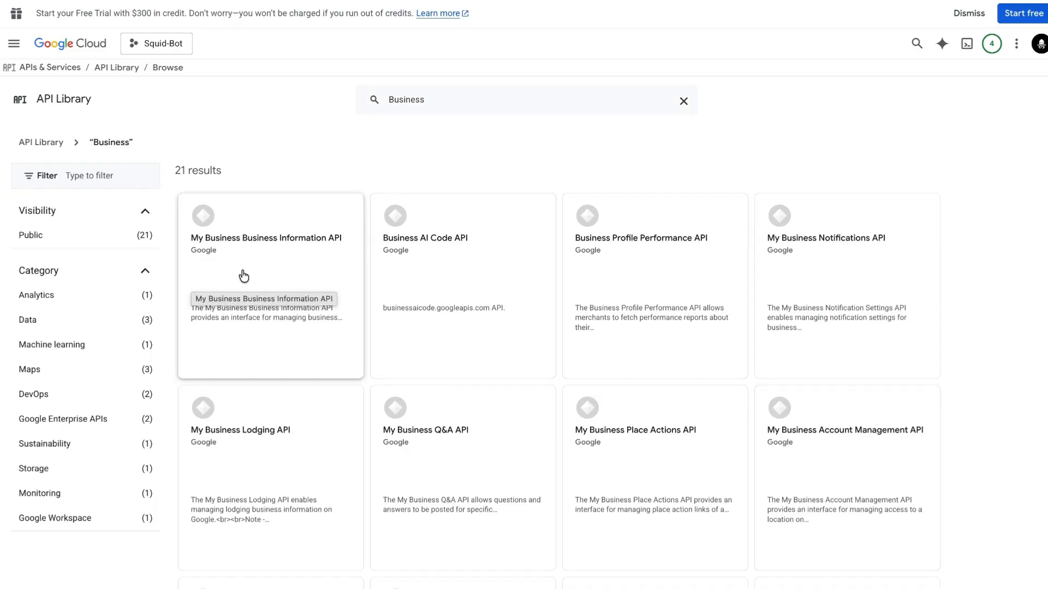
{"action": "left_click", "coordinate": [287, 271]}
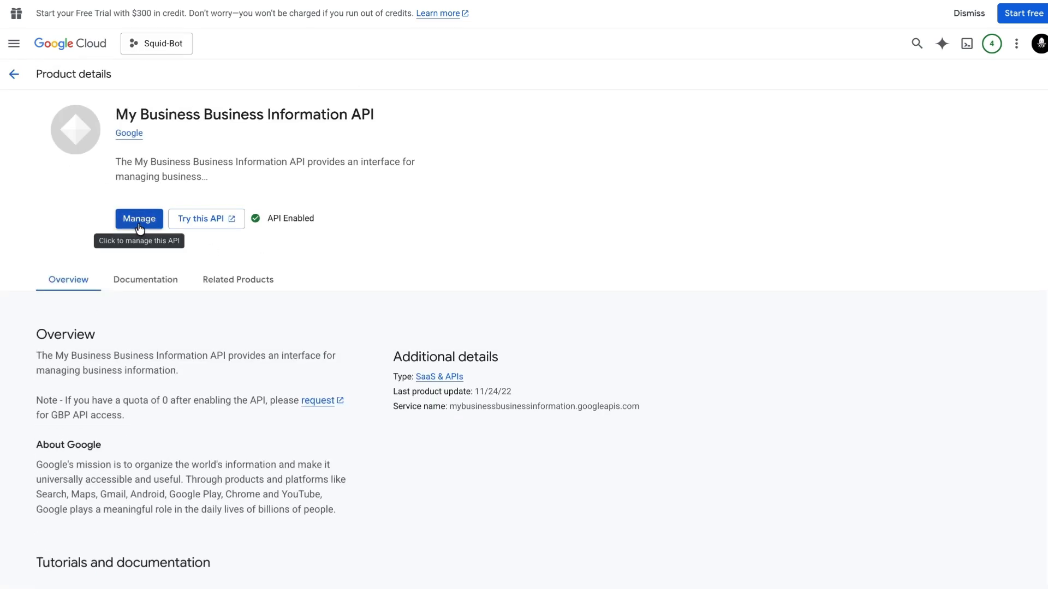
{"action": "left_click", "coordinate": [14, 73]}
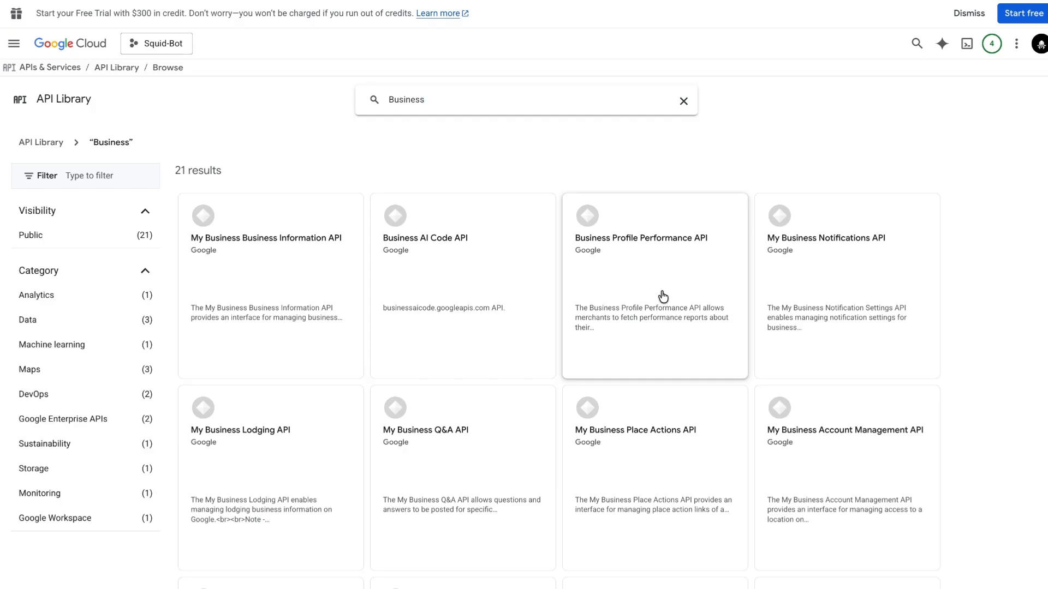
Enable the My Business Notifications API and return to the enabled APIs list
{"action": "left_click", "coordinate": [885, 298]}
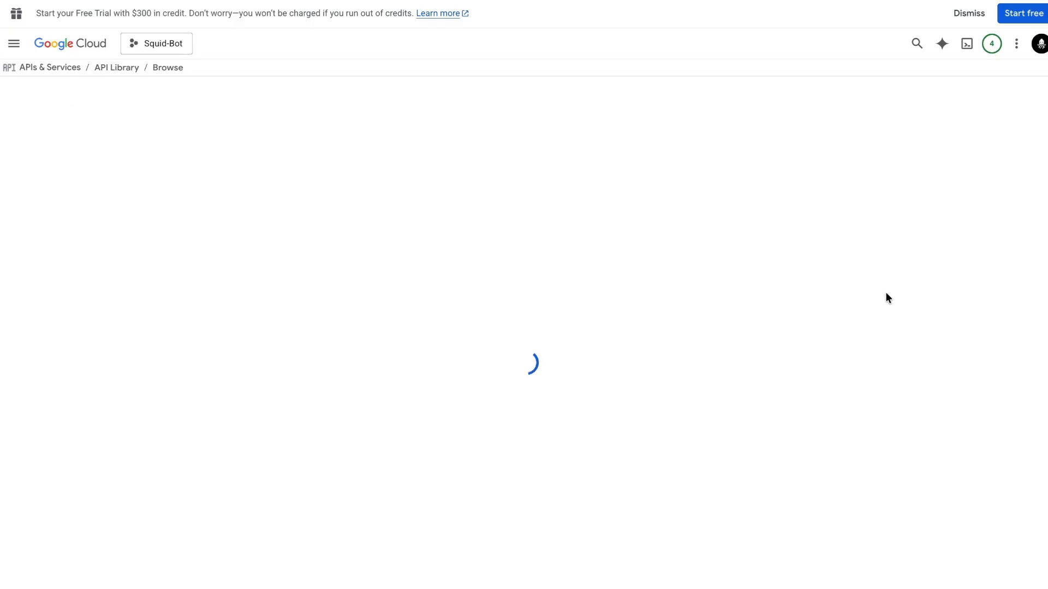
{"action": "left_click", "coordinate": [135, 220]}
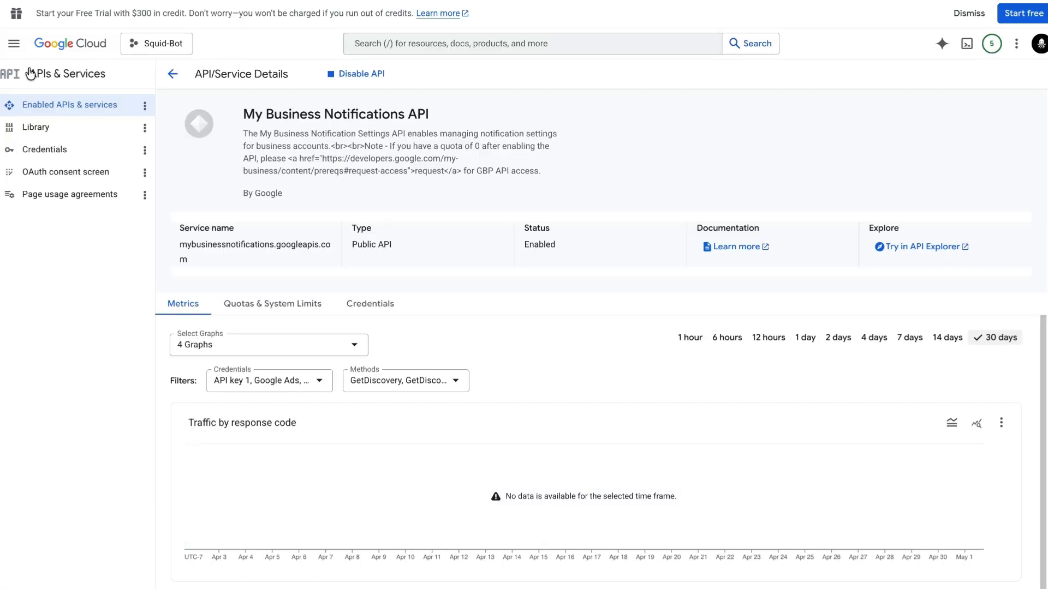
{"action": "left_click", "coordinate": [172, 74]}
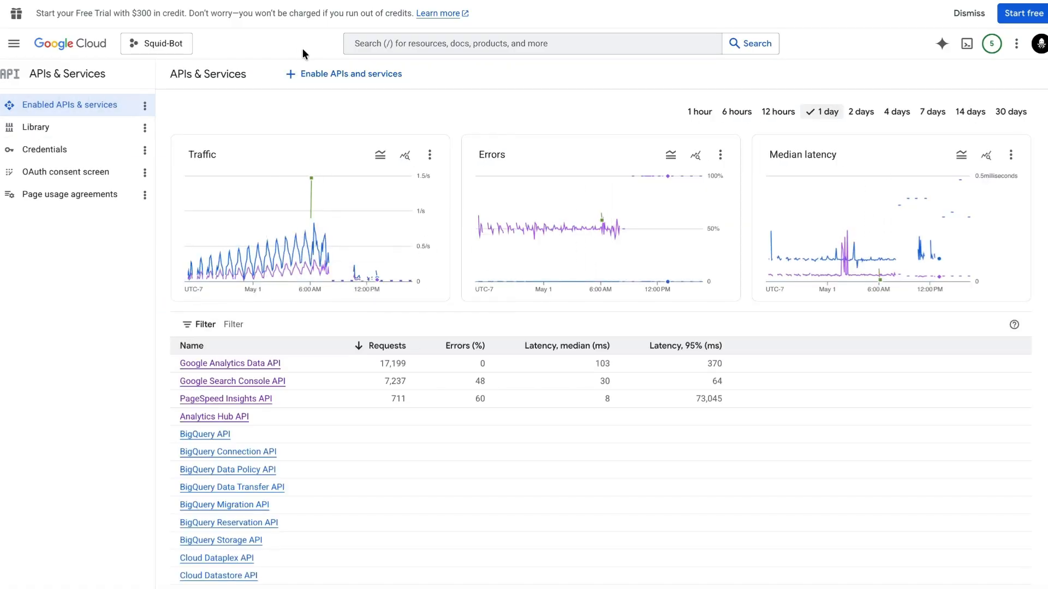
Search the API Library for 'business' and enable the Business Profile Performance API
{"action": "left_click", "coordinate": [339, 74]}
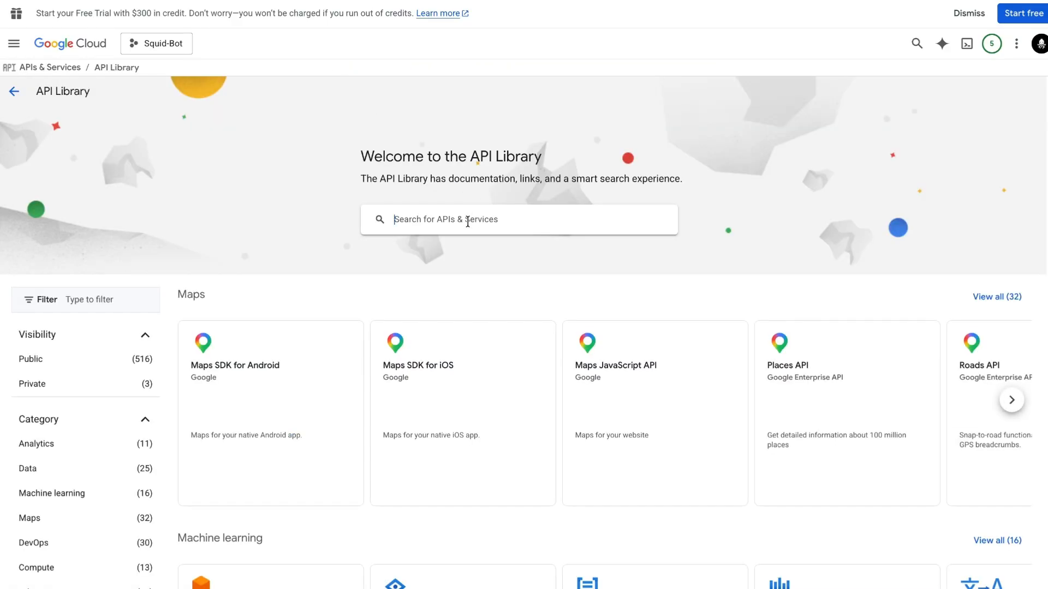
{"action": "type", "text": "business"}
{"action": "key", "text": "Return"}
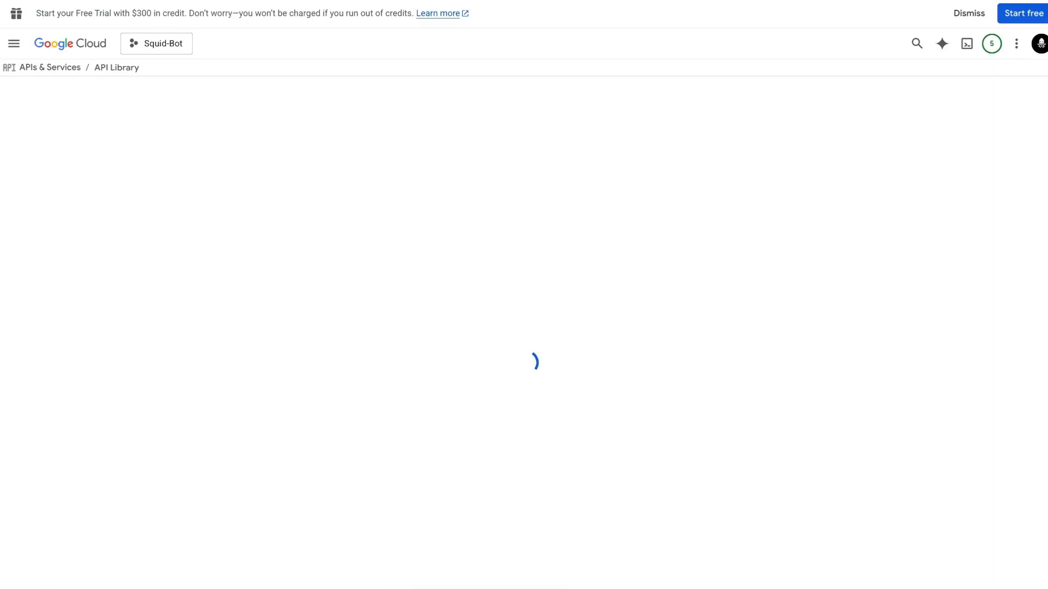
{"action": "scroll", "coordinate": [635, 247], "scroll_direction": "down", "scroll_amount": 1}
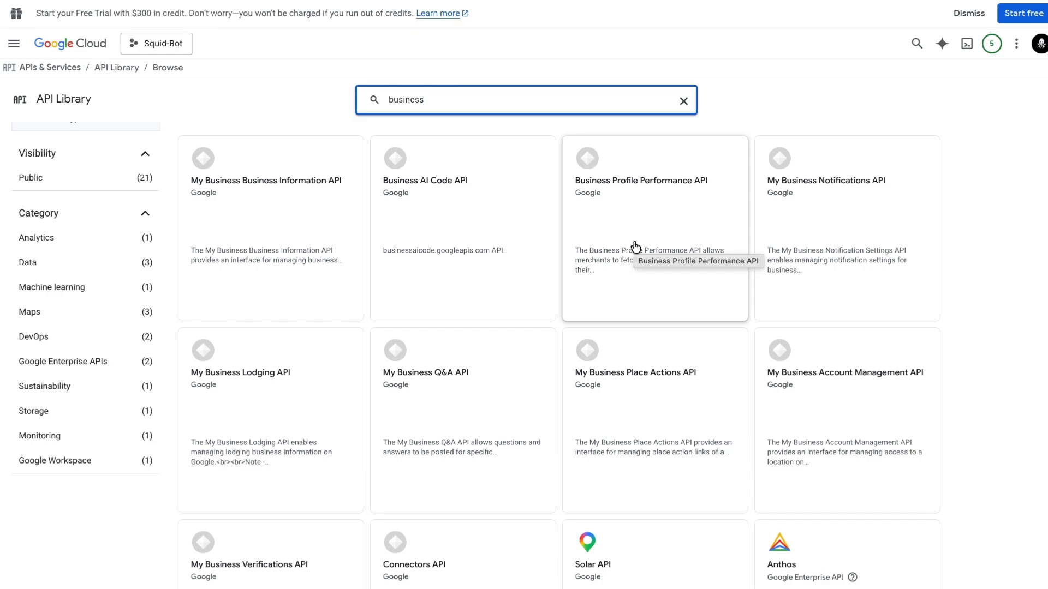
{"action": "left_click", "coordinate": [636, 248]}
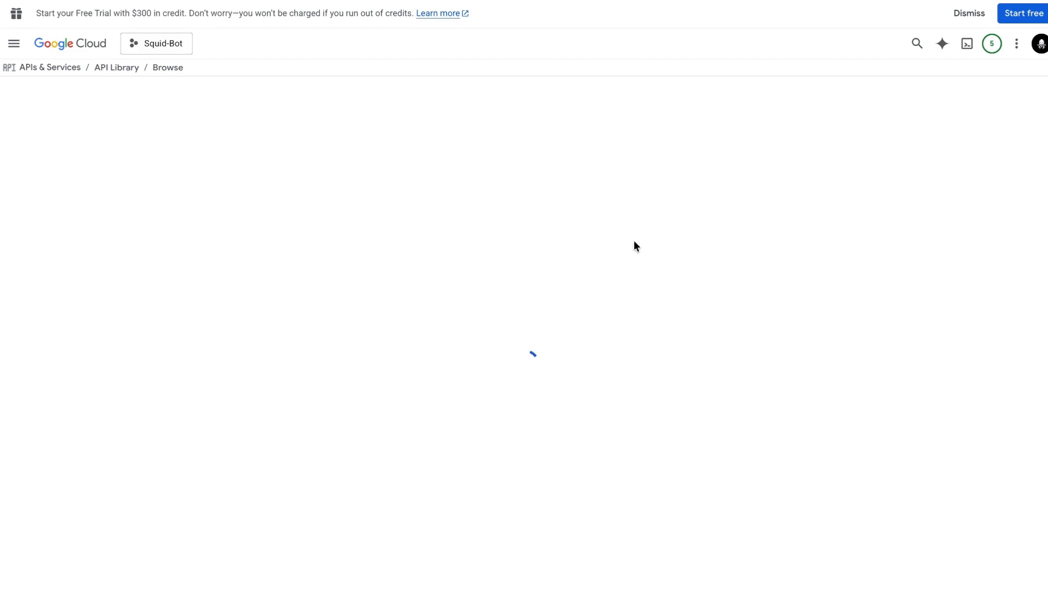
{"action": "left_click", "coordinate": [136, 219]}
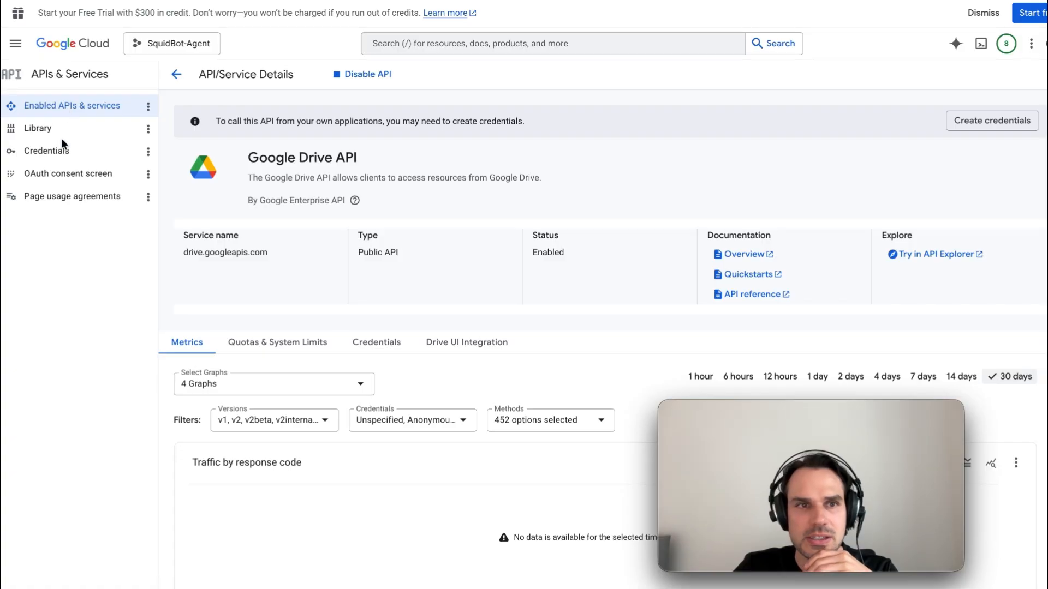
Start the Google Auth Platform setup with app name Squid-Bot-Agent and the account's support e-mail
{"action": "left_click", "coordinate": [61, 173]}
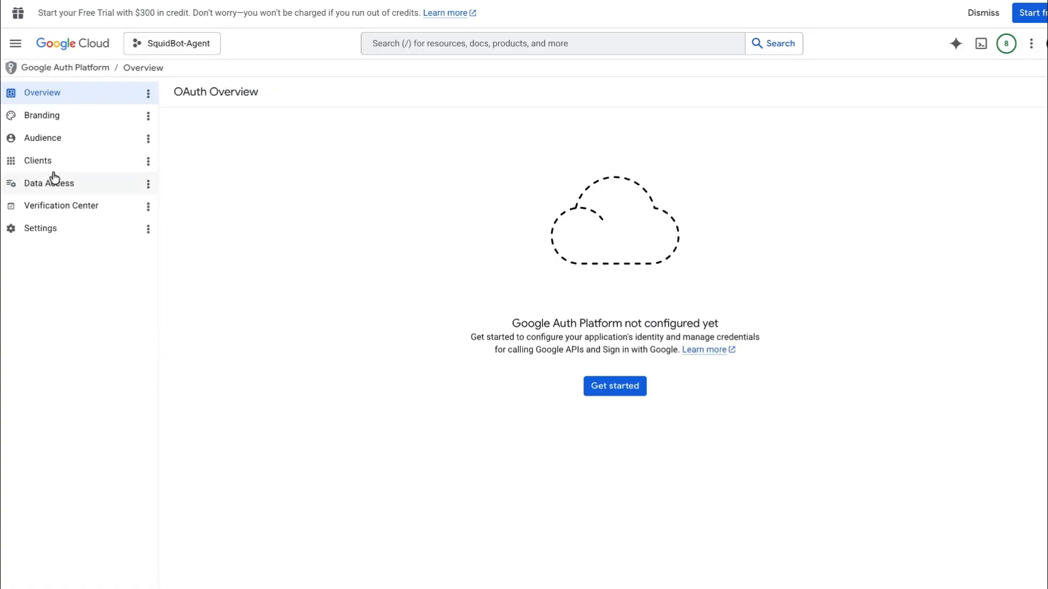
{"action": "left_click", "coordinate": [614, 386]}
{"action": "left_click", "coordinate": [321, 174]}
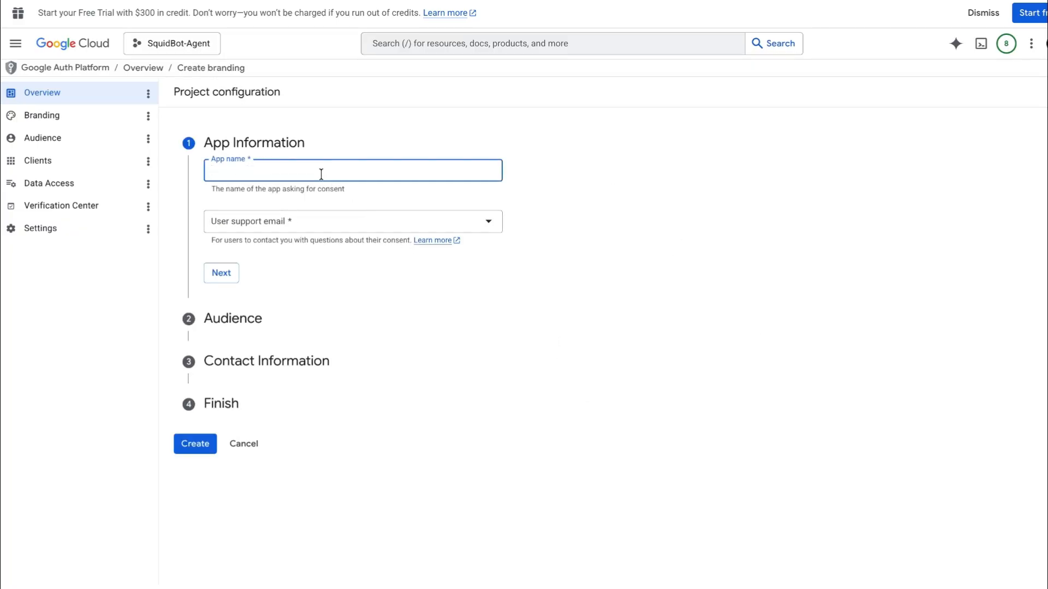
{"action": "type", "text": "Squid-Bot-Agent"}
{"action": "left_click", "coordinate": [304, 224]}
{"action": "left_click", "coordinate": [304, 227]}
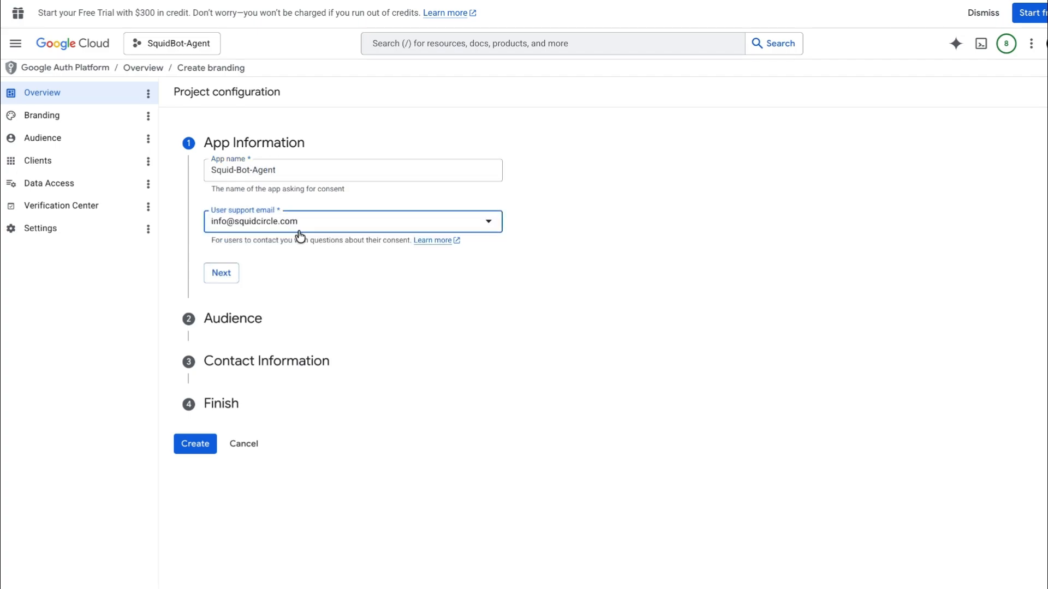
Set the app audience to External and fill in the contact e-mail from the suggestion
{"action": "left_click", "coordinate": [225, 274]}
{"action": "left_click", "coordinate": [212, 287]}
{"action": "left_click", "coordinate": [225, 431]}
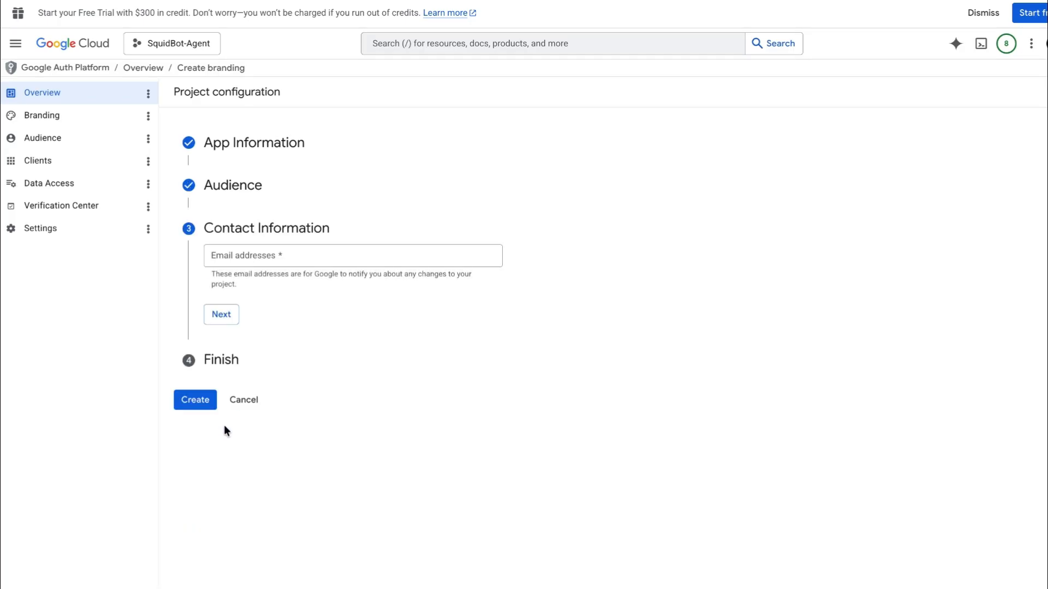
{"action": "left_click", "coordinate": [234, 256]}
{"action": "left_click", "coordinate": [328, 288]}
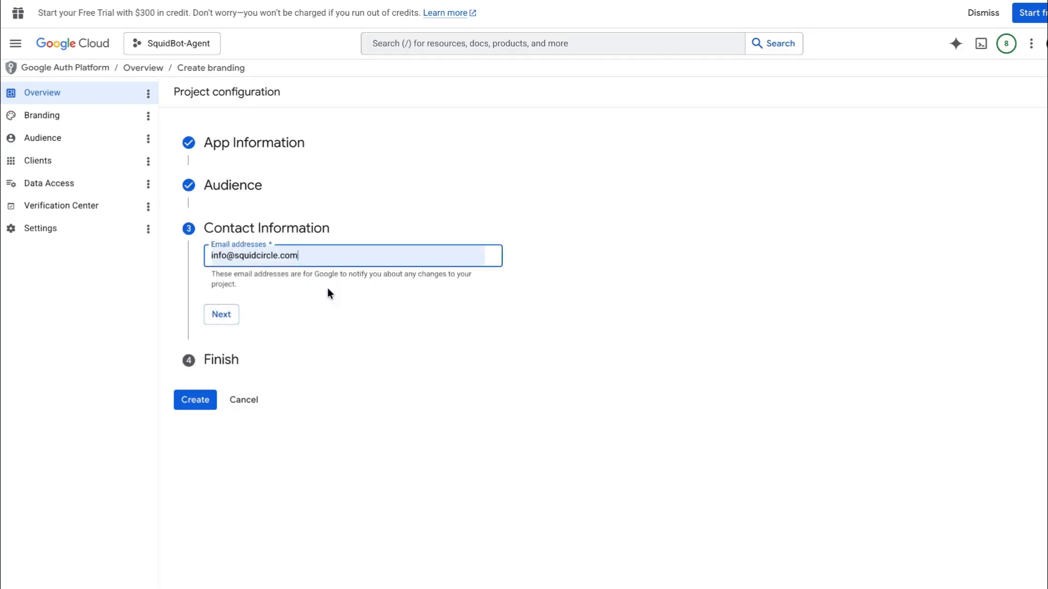
{"action": "left_click", "coordinate": [212, 319]}
Agree to the Google API user data policy and create the branding configuration
{"action": "left_click", "coordinate": [211, 294]}
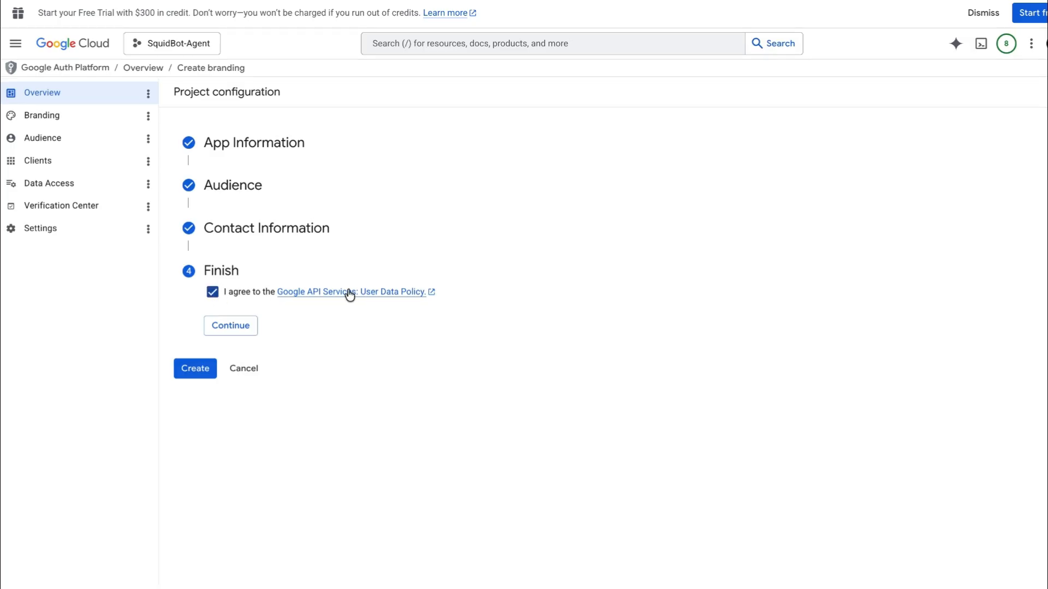
{"action": "left_click", "coordinate": [240, 325]}
{"action": "left_click", "coordinate": [207, 314]}
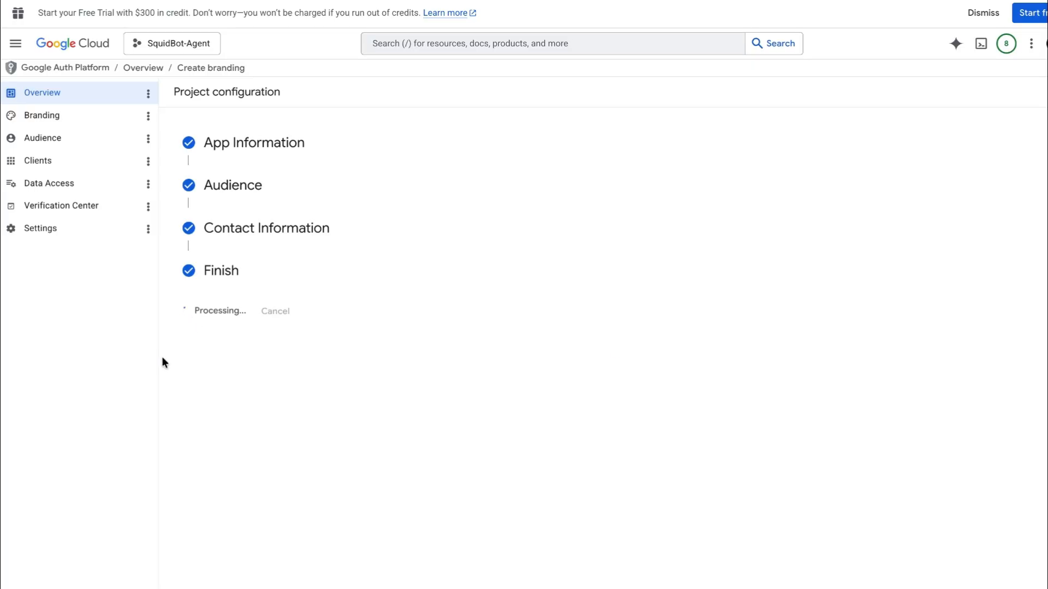
{"action": "left_click", "coordinate": [63, 141]}
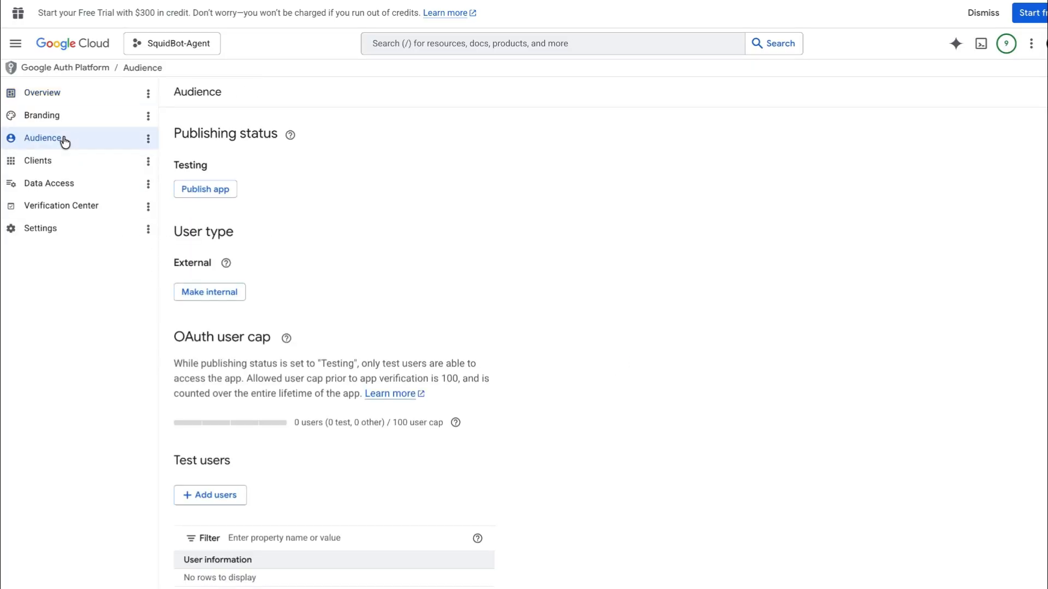
Add the account's own e-mail under Test users on the Audience page and save it
{"action": "left_click", "coordinate": [219, 497]}
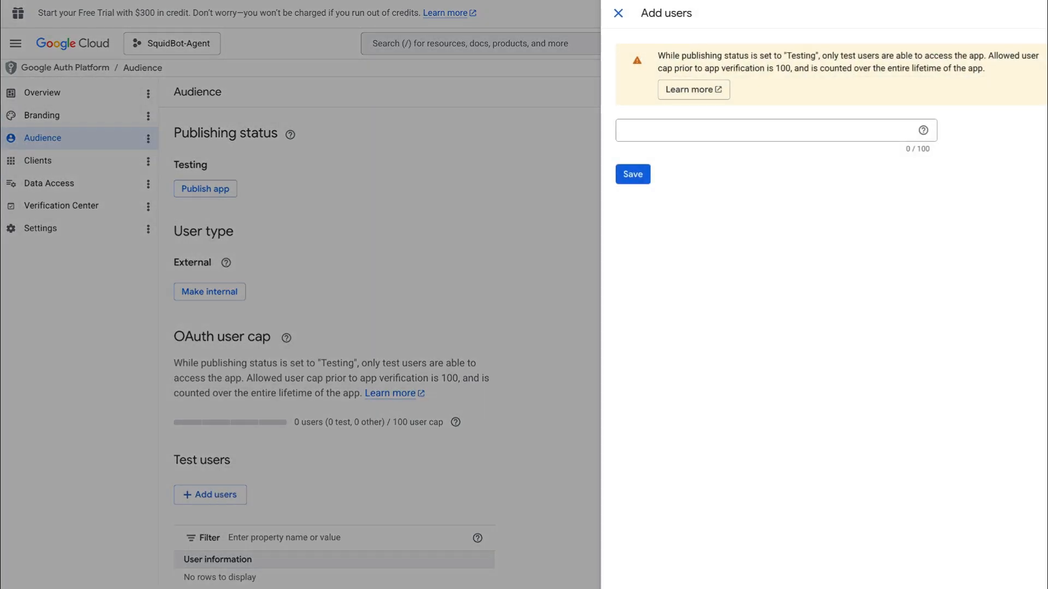
{"action": "left_click", "coordinate": [766, 134]}
{"action": "left_click", "coordinate": [751, 162]}
{"action": "left_click", "coordinate": [619, 176]}
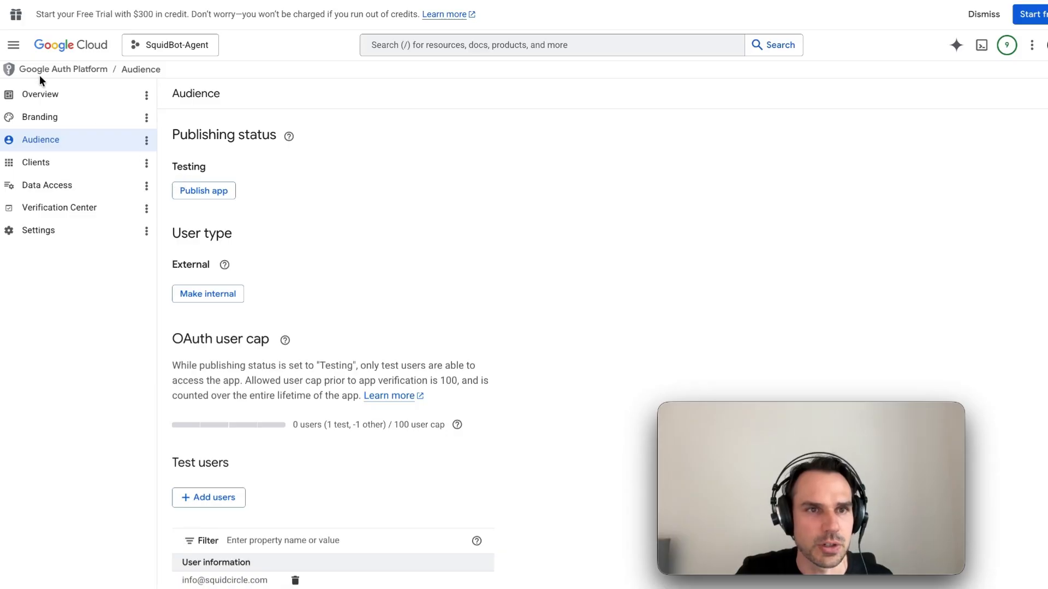
Navigate to the OAuth overview under APIs & Services from the navigation menu
{"action": "left_click", "coordinate": [12, 46]}
{"action": "mouse_move", "coordinate": [12, 50]}
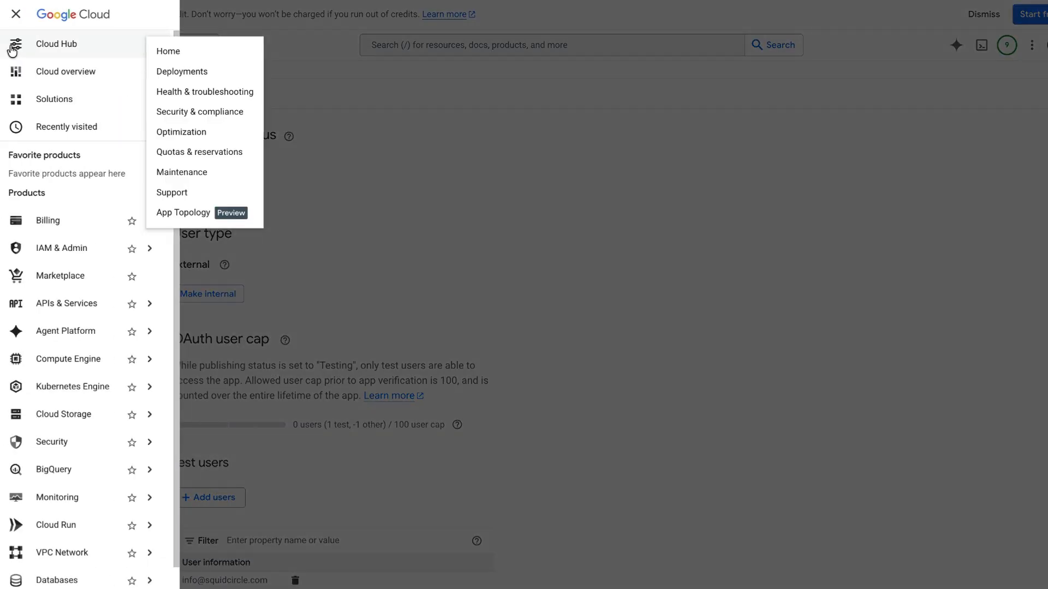
{"action": "mouse_move", "coordinate": [54, 255]}
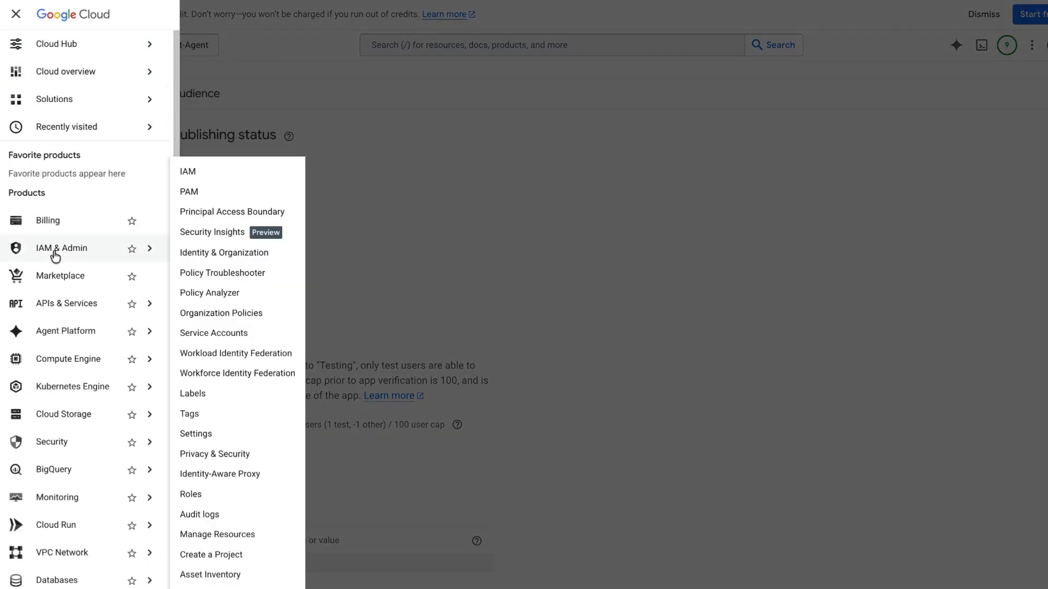
{"action": "mouse_move", "coordinate": [52, 304]}
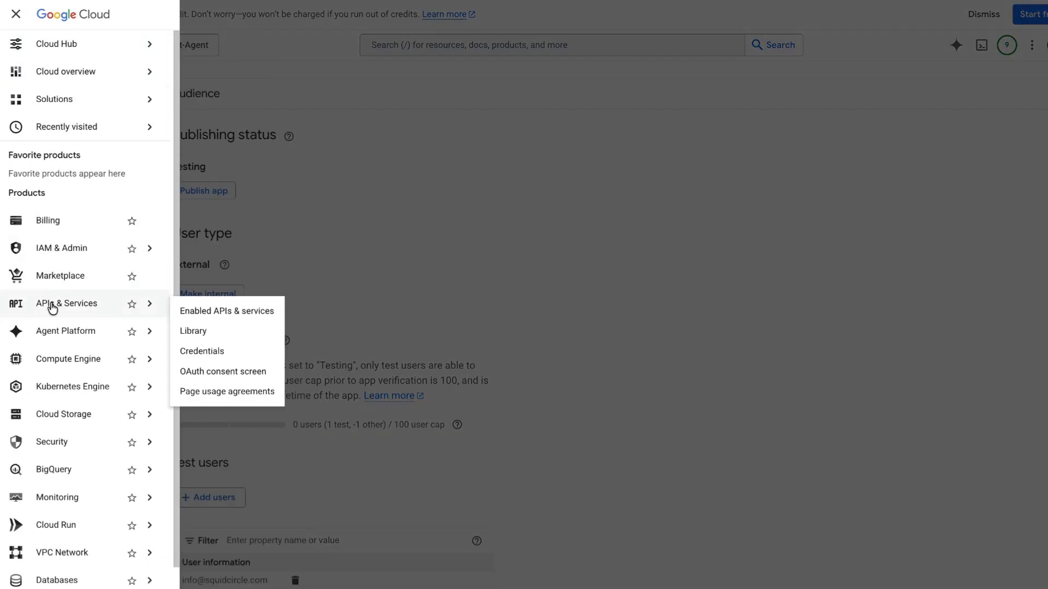
{"action": "left_click", "coordinate": [221, 374]}
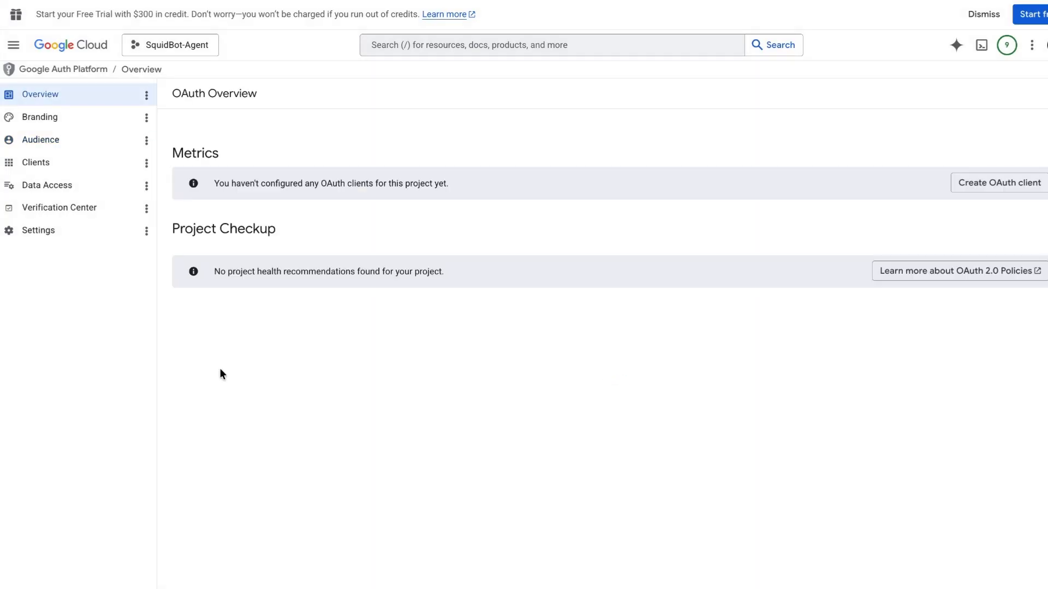
Create a Desktop app OAuth client named SquidBot-Agent-App
{"action": "left_click", "coordinate": [1001, 186]}
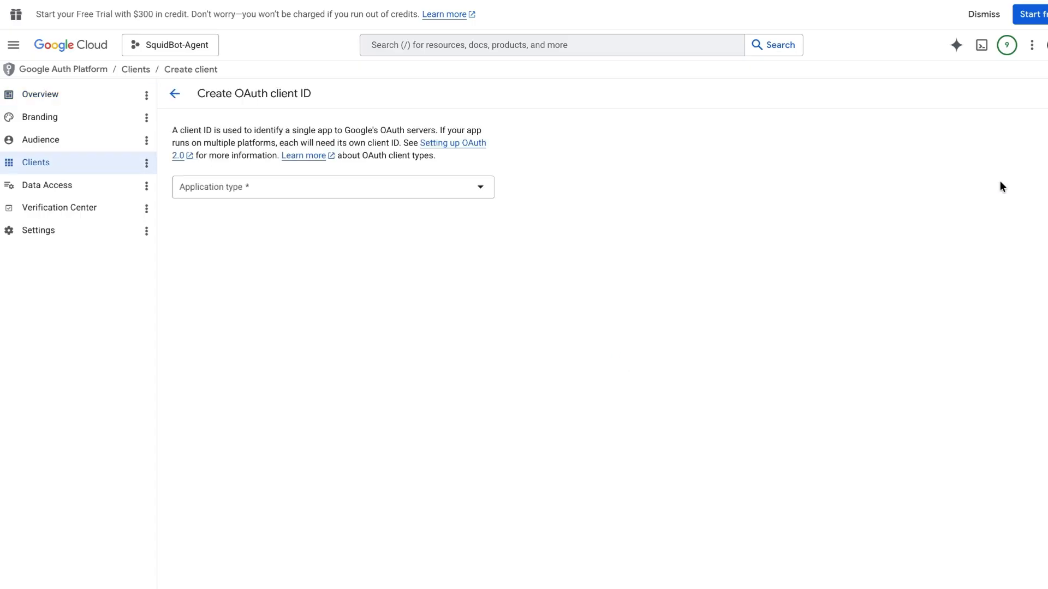
{"action": "left_click", "coordinate": [487, 187]}
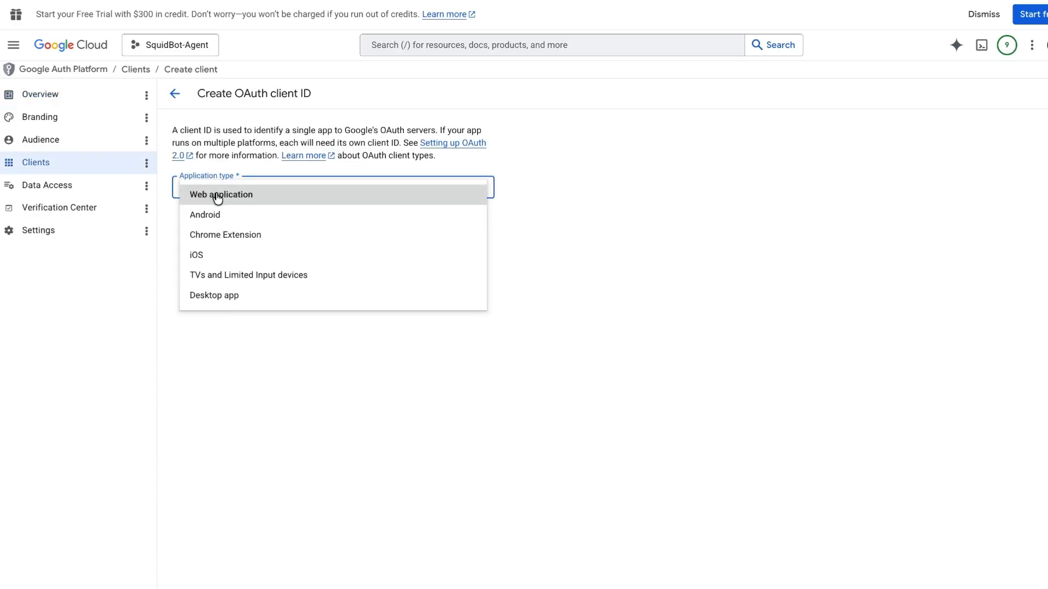
{"action": "left_click", "coordinate": [214, 298]}
{"action": "left_click_drag", "start_coordinate": [260, 227], "coordinate": [167, 226]}
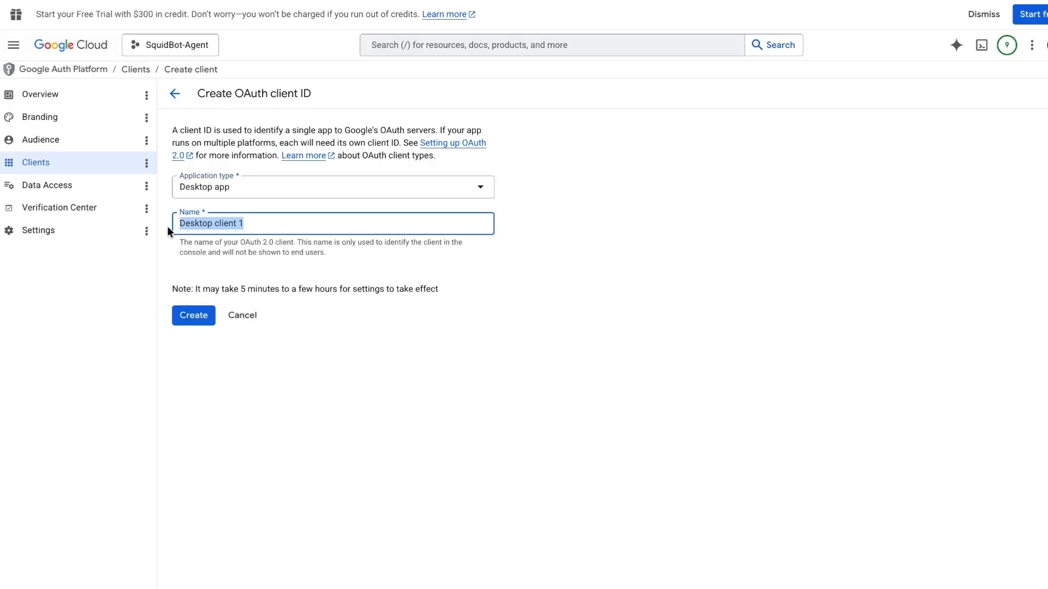
{"action": "type", "text": "SquidB"}
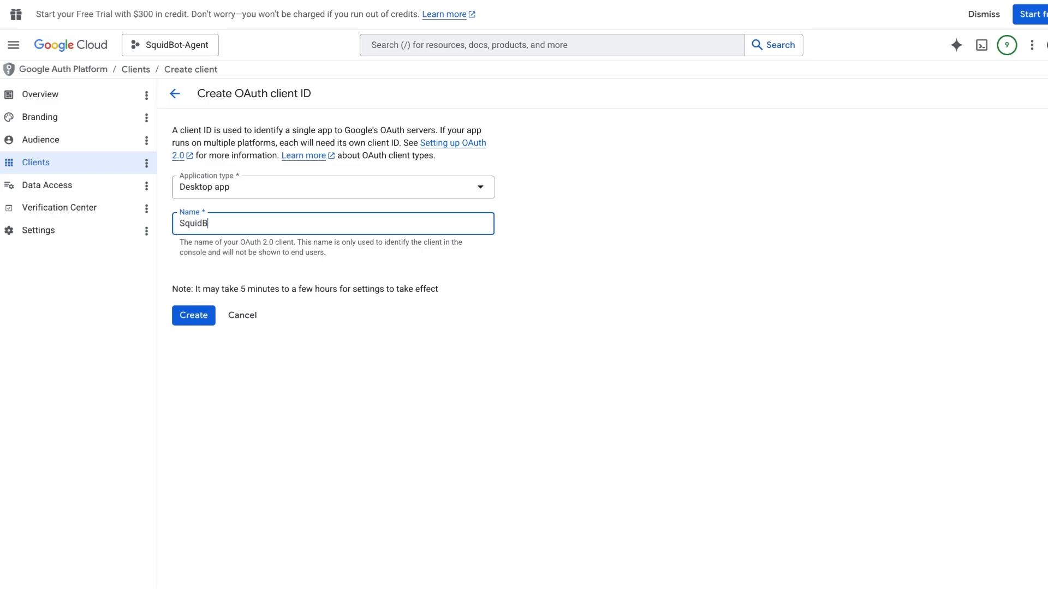
{"action": "type", "text": "ot-Agent-App"}
{"action": "left_click", "coordinate": [188, 314]}
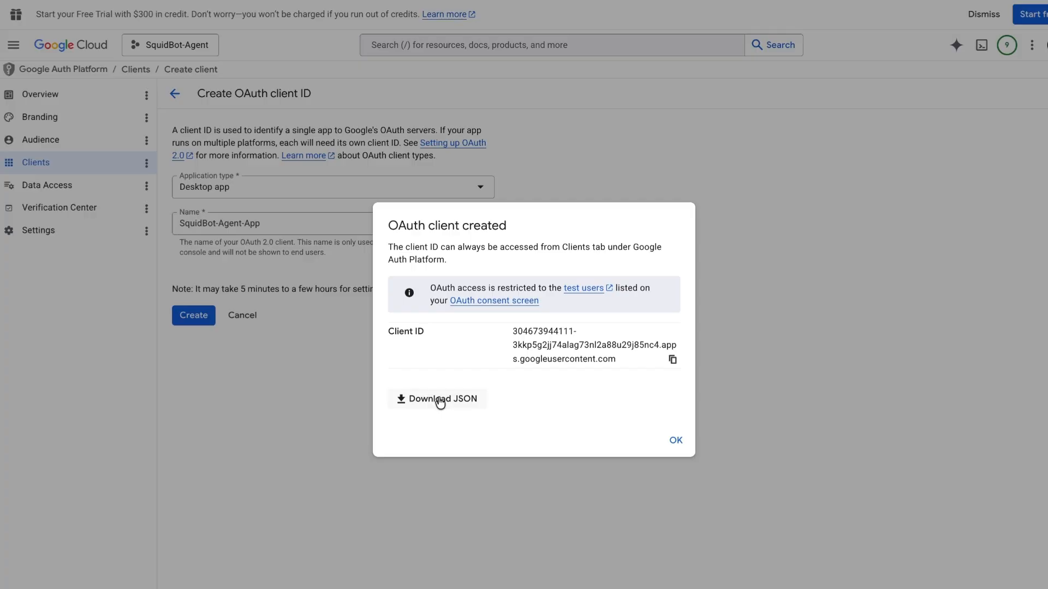
Copy the SquidBot-Agent-App client ID and close the OAuth client created confirmation
{"action": "left_click", "coordinate": [672, 360]}
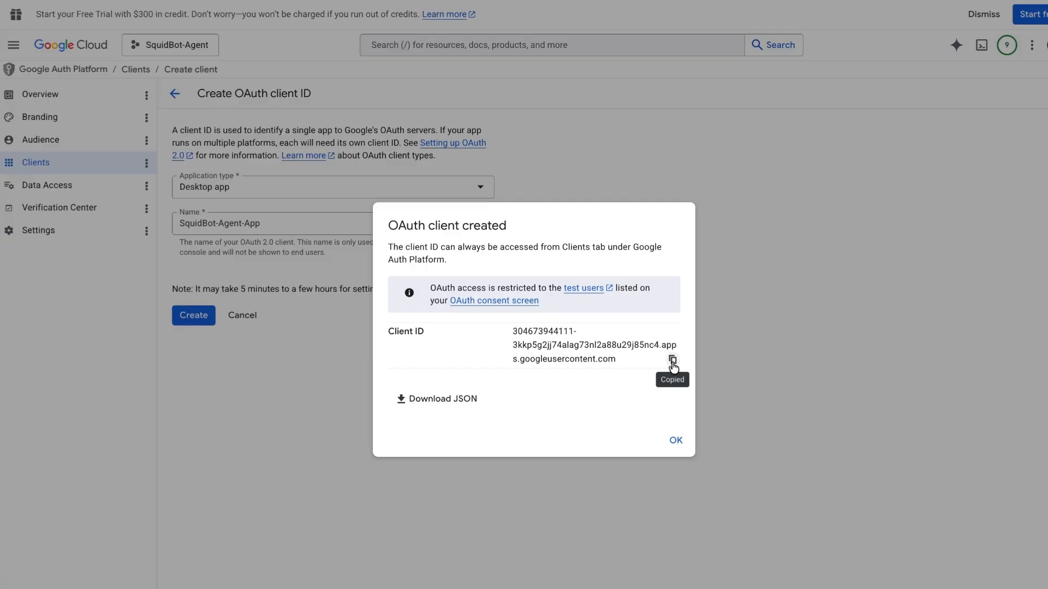
{"action": "left_click", "coordinate": [676, 441]}
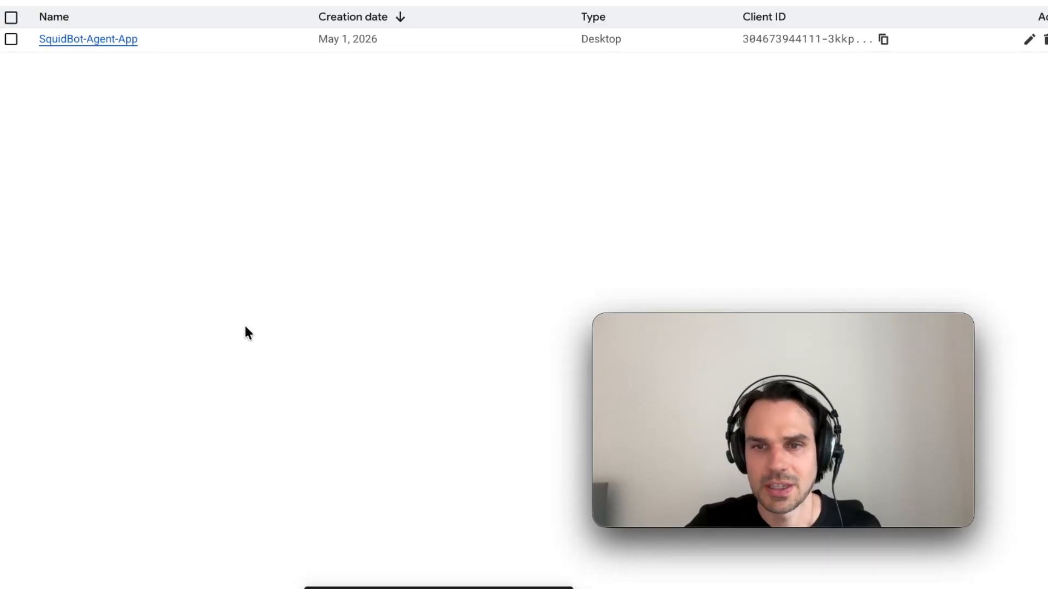